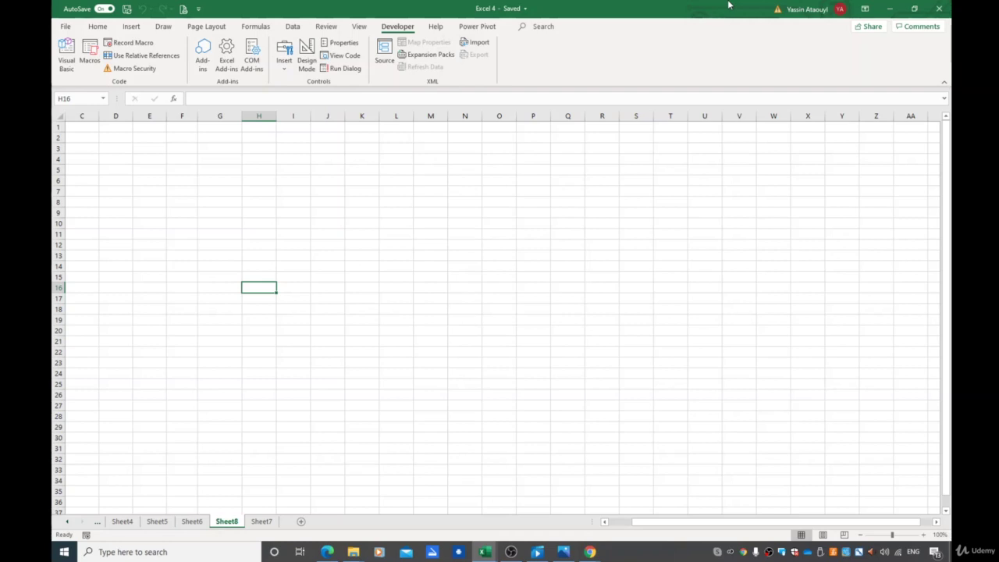
{"action": "left_click", "coordinate": [88, 53]}
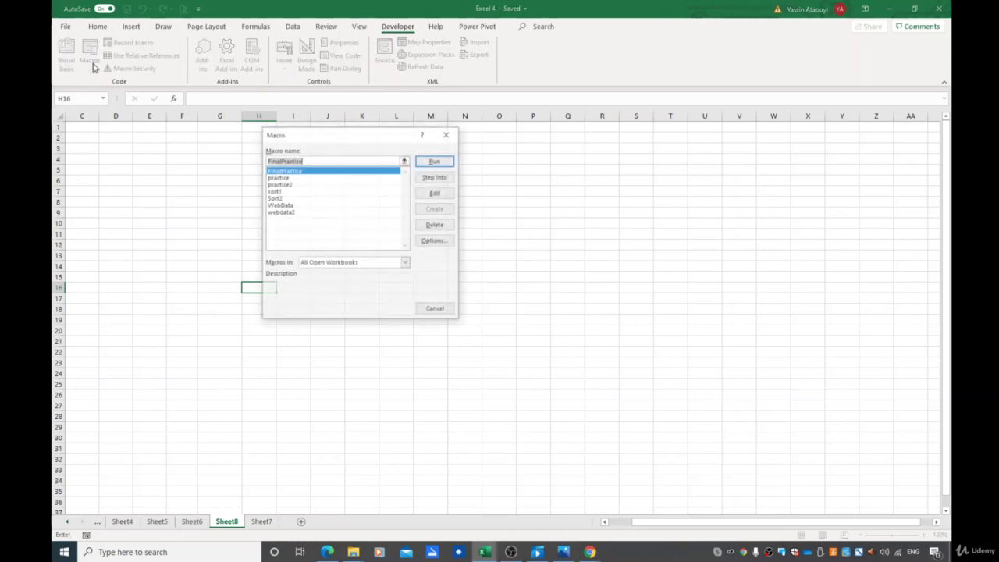
{"action": "left_click", "coordinate": [446, 134]}
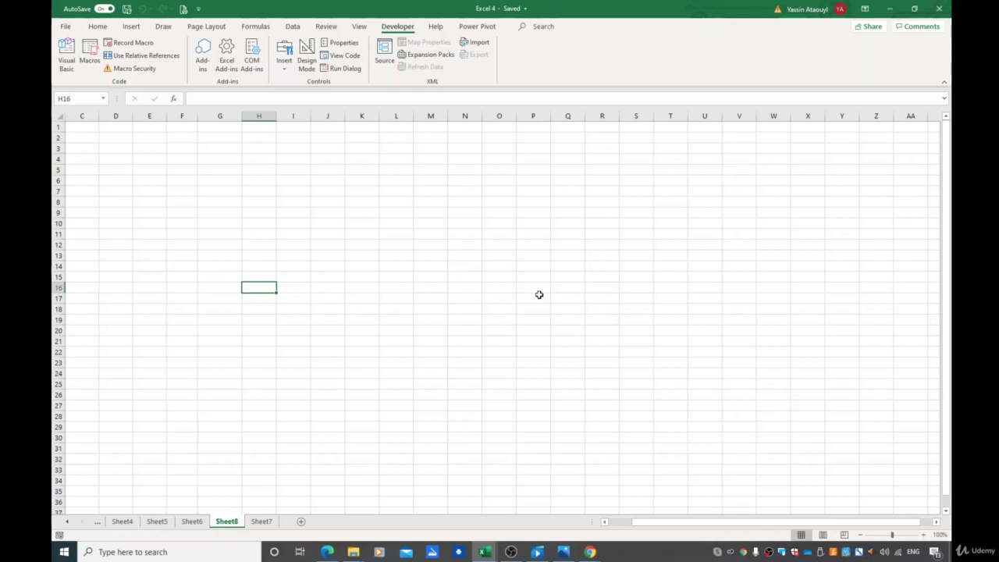
Record a macro named SaveButton, stored in This Workbook, that saves the workbook
{"action": "left_click", "coordinate": [119, 46]}
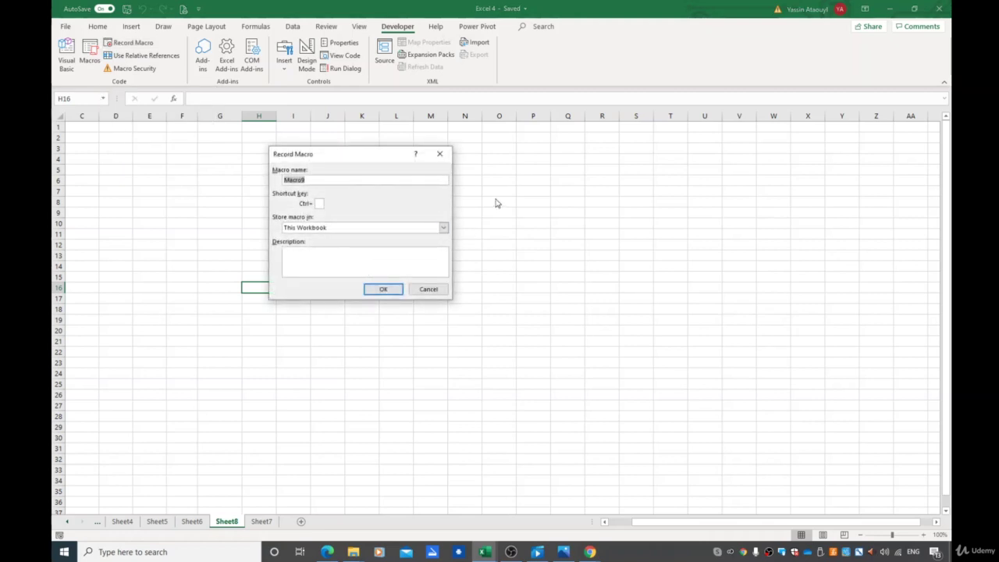
{"action": "type", "text": "SaveButton"}
{"action": "left_click", "coordinate": [384, 289]}
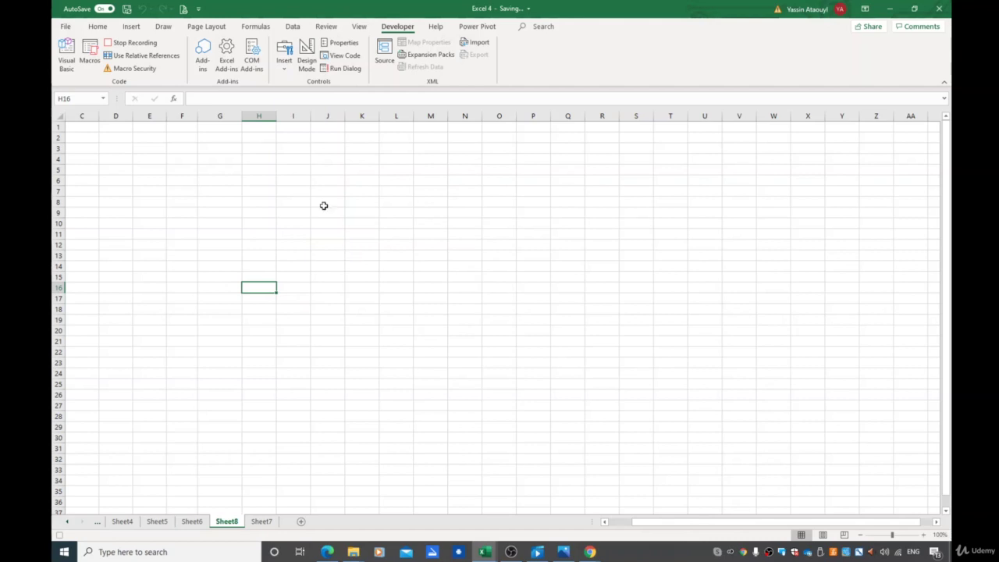
{"action": "left_click", "coordinate": [119, 43]}
{"action": "left_click", "coordinate": [64, 28]}
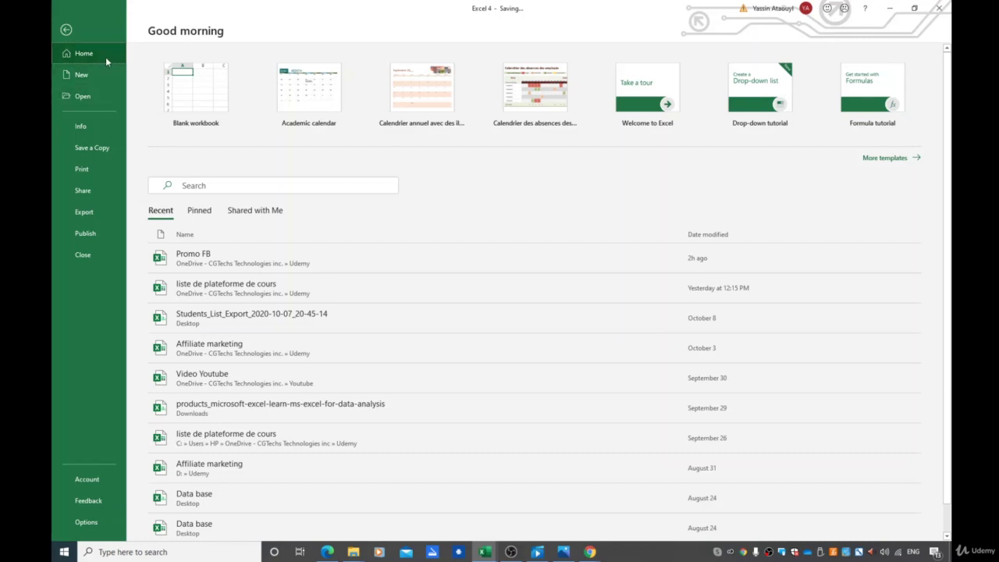
{"action": "left_click", "coordinate": [66, 30]}
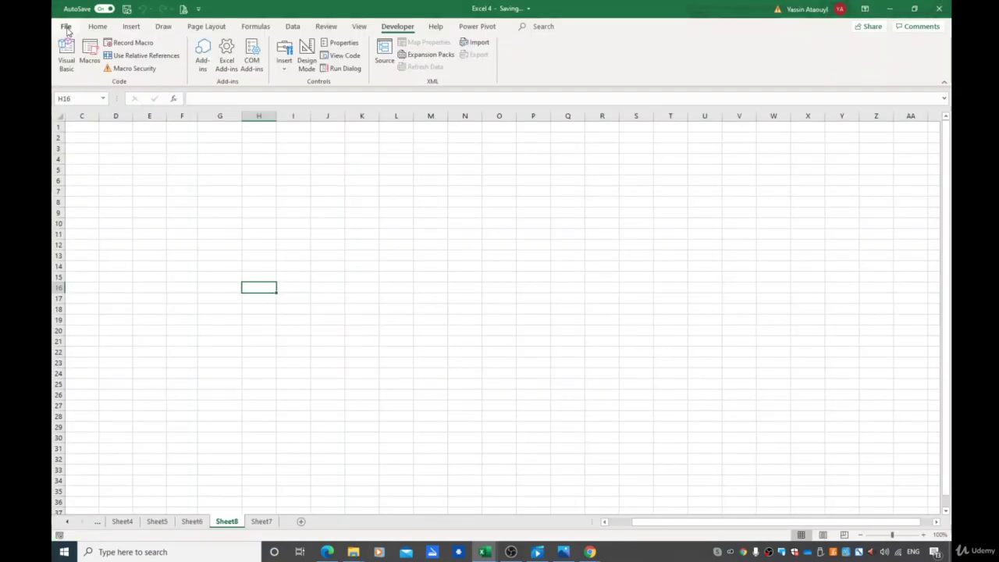
{"action": "left_click", "coordinate": [125, 11]}
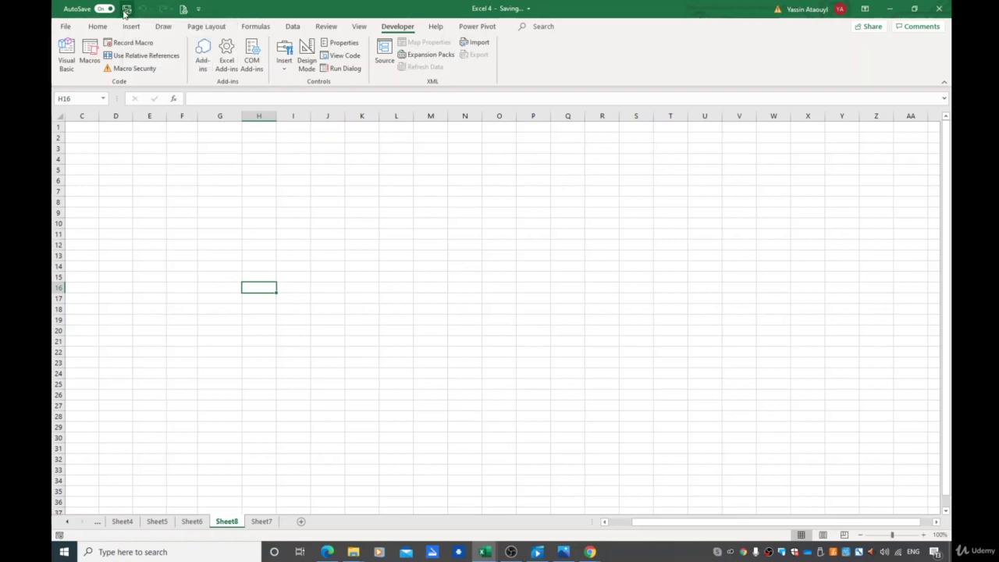
Select cell H12 and run the SaveButton macro from the macro list
{"action": "left_click", "coordinate": [266, 242]}
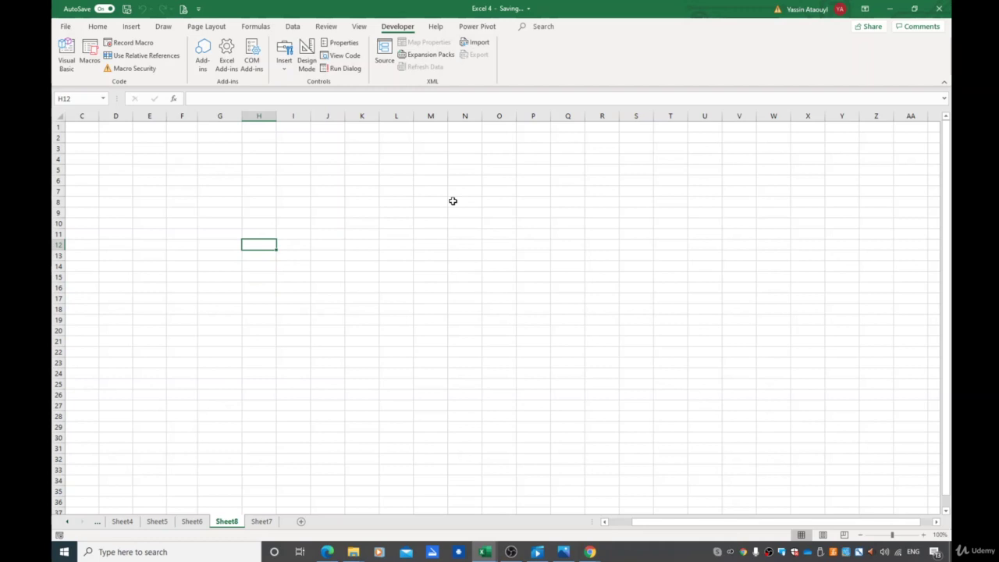
{"action": "left_click", "coordinate": [89, 68]}
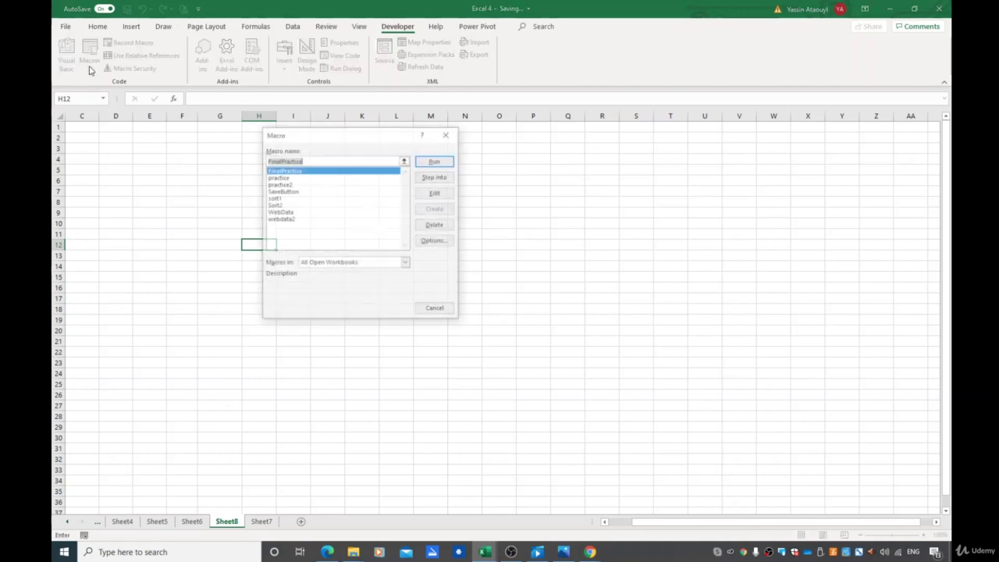
{"action": "left_click", "coordinate": [308, 194]}
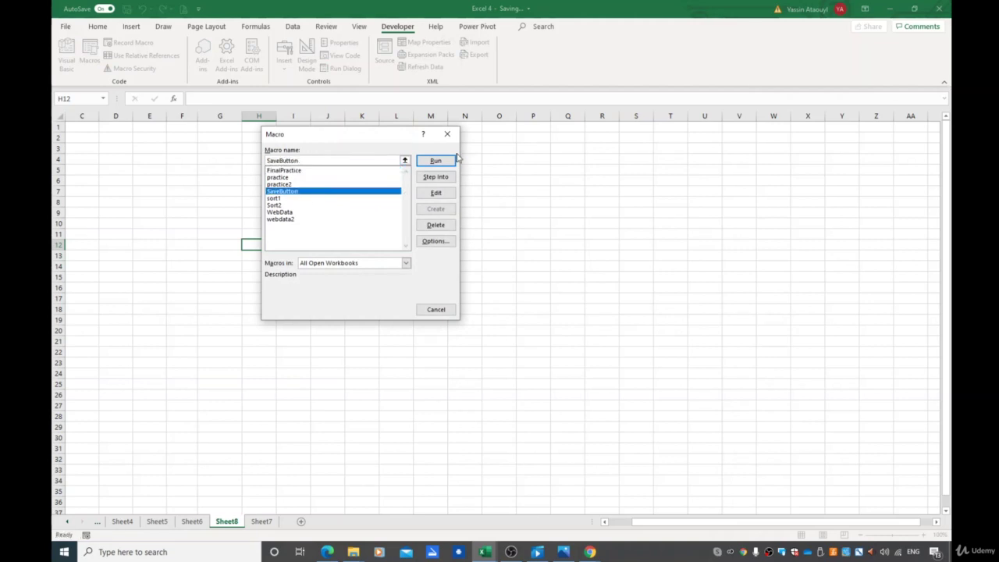
{"action": "left_click", "coordinate": [436, 160]}
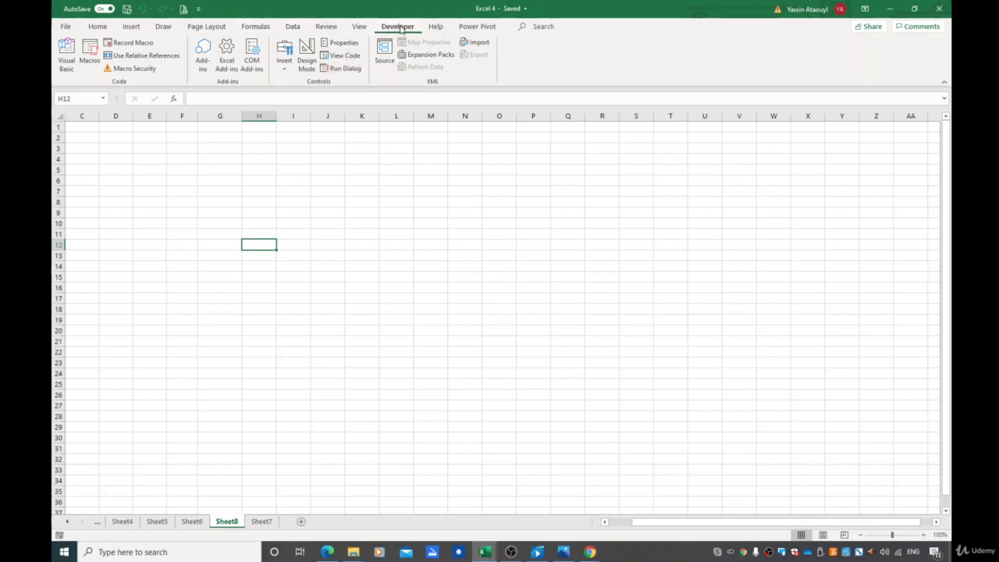
Insert a form control button over cells I3:J4 and assign the SaveButton macro to it
{"action": "left_click", "coordinate": [284, 73]}
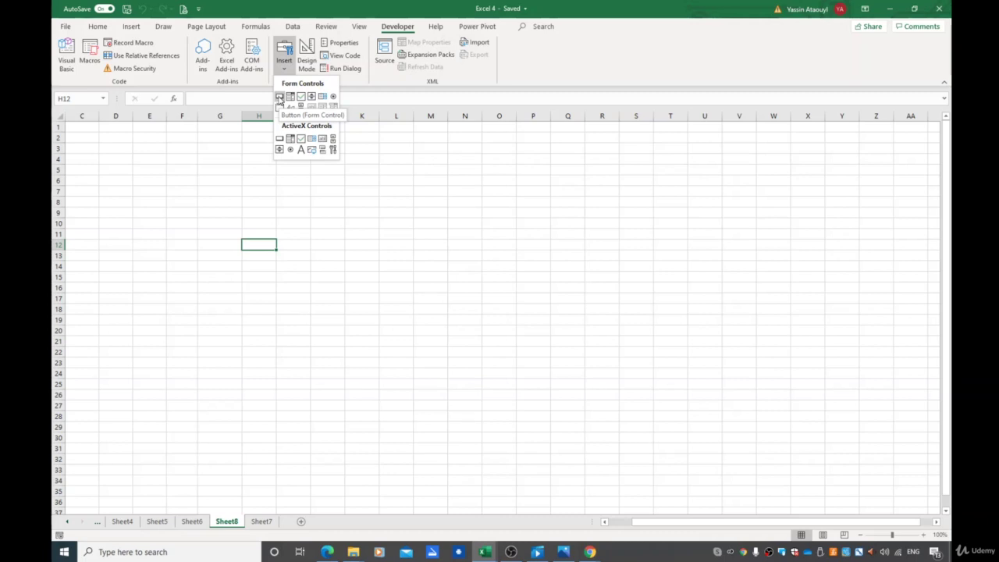
{"action": "left_click", "coordinate": [280, 100]}
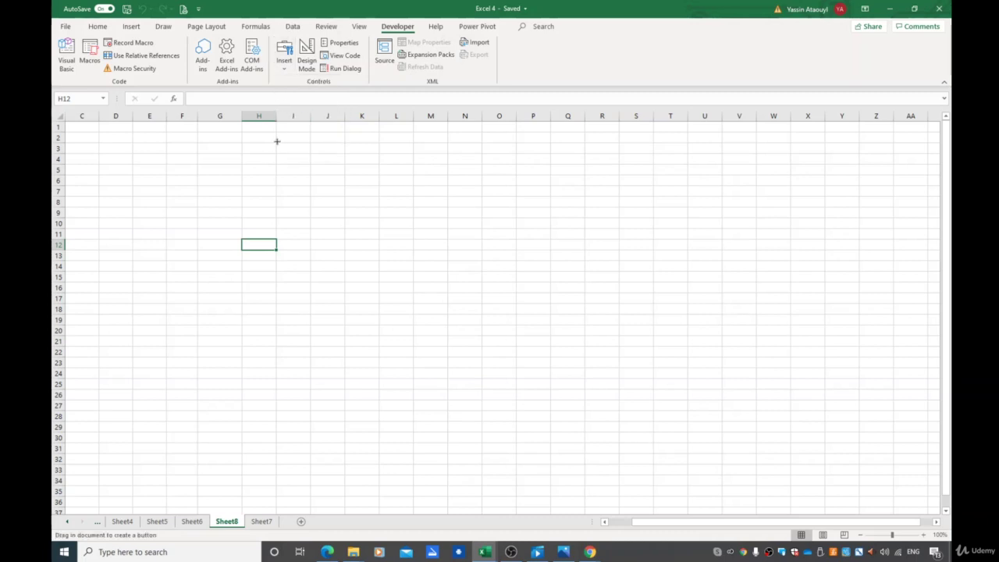
{"action": "left_click_drag", "start_coordinate": [275, 143], "coordinate": [345, 165]}
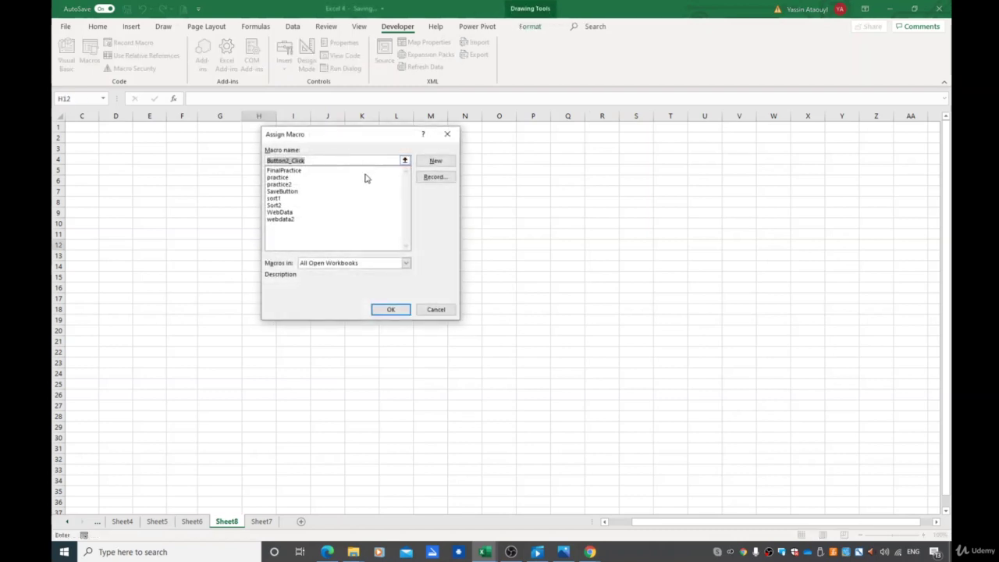
{"action": "left_click", "coordinate": [308, 191]}
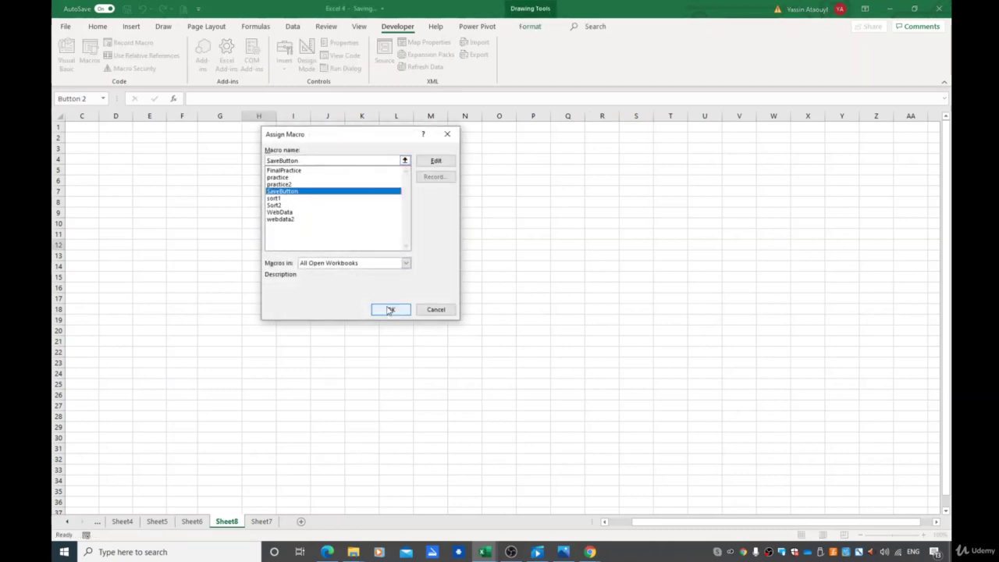
{"action": "left_click", "coordinate": [391, 309]}
Replace the new button's label with "Save" and deselect the button
{"action": "left_click", "coordinate": [319, 155]}
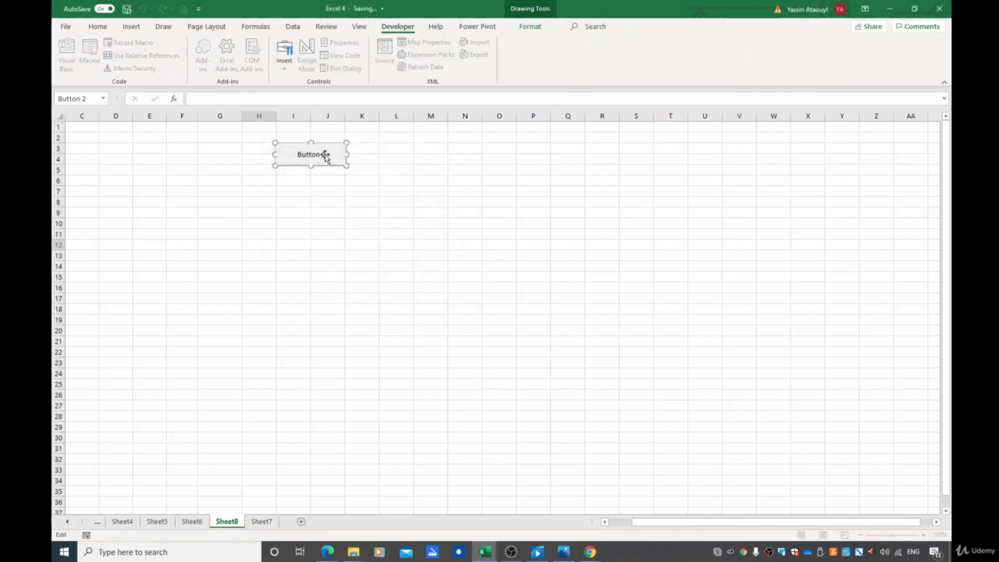
{"action": "left_click_drag", "start_coordinate": [326, 156], "coordinate": [322, 154]}
{"action": "key", "text": "BackSpace"}
{"action": "key", "text": "BackSpace"}
{"action": "key", "text": "BackSpace"}
{"action": "key", "text": "BackSpace"}
{"action": "key", "text": "BackSpace"}
{"action": "key", "text": "BackSpace"}
{"action": "key", "text": "BackSpace"}
{"action": "key", "text": "BackSpace"}
{"action": "type", "text": "Save"}
{"action": "key", "text": "Return"}
{"action": "key", "text": "BackSpace"}
{"action": "key", "text": "Escape"}
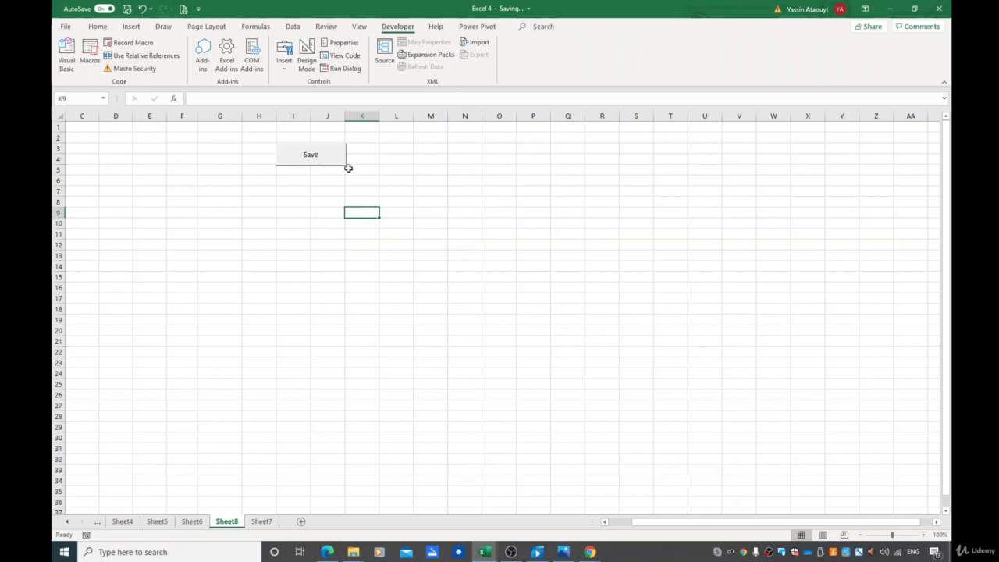
Test the Save button on Sheet8 by running its assigned macro
{"action": "left_click", "coordinate": [309, 159]}
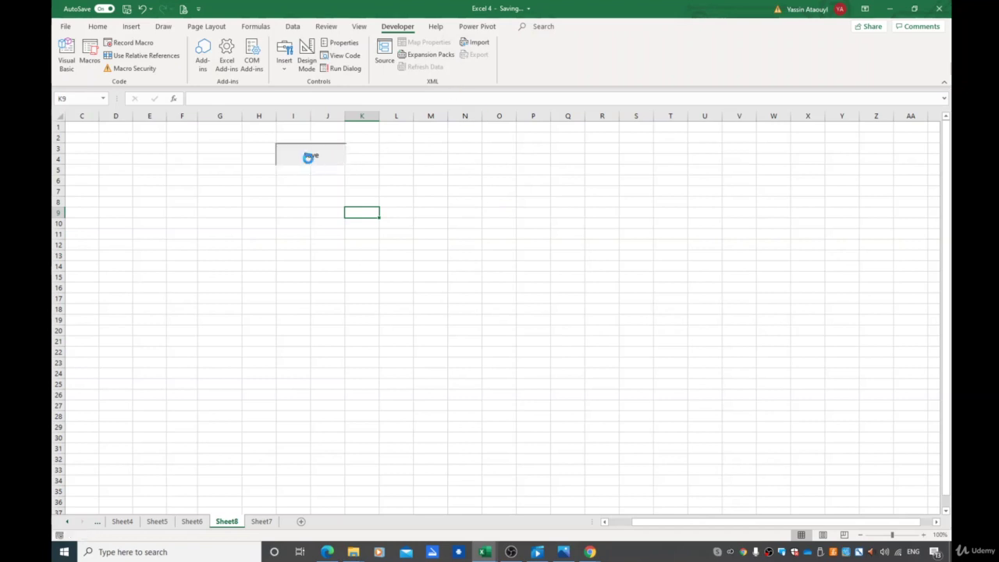
{"action": "left_click", "coordinate": [314, 159]}
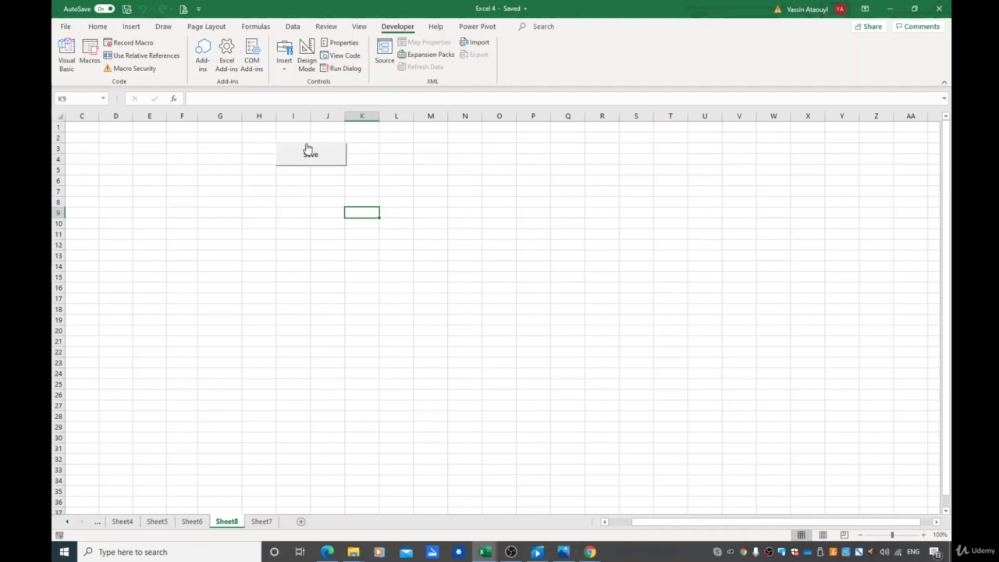
{"action": "left_click", "coordinate": [191, 521]}
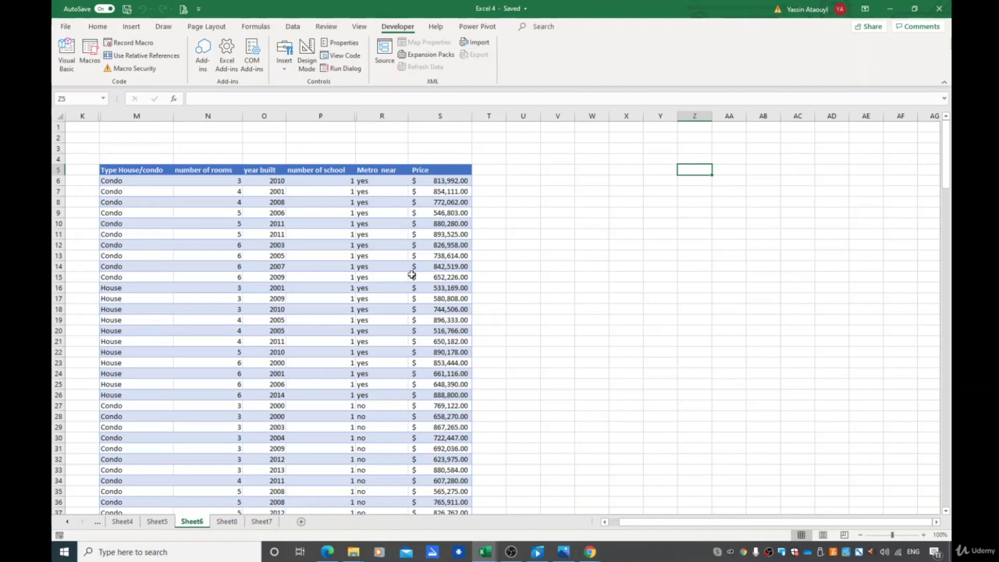
{"action": "left_click", "coordinate": [230, 527]}
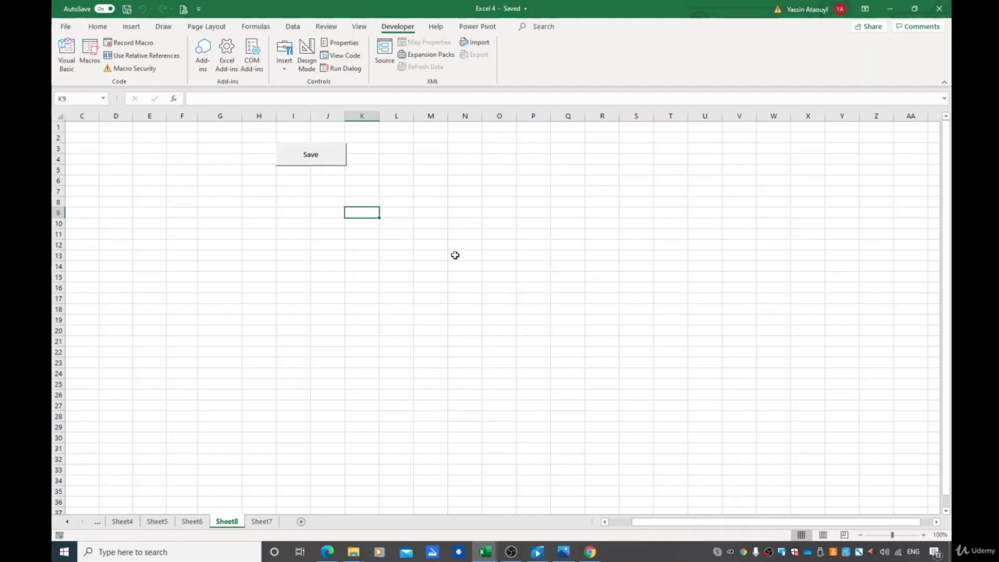
{"action": "left_click", "coordinate": [293, 26]}
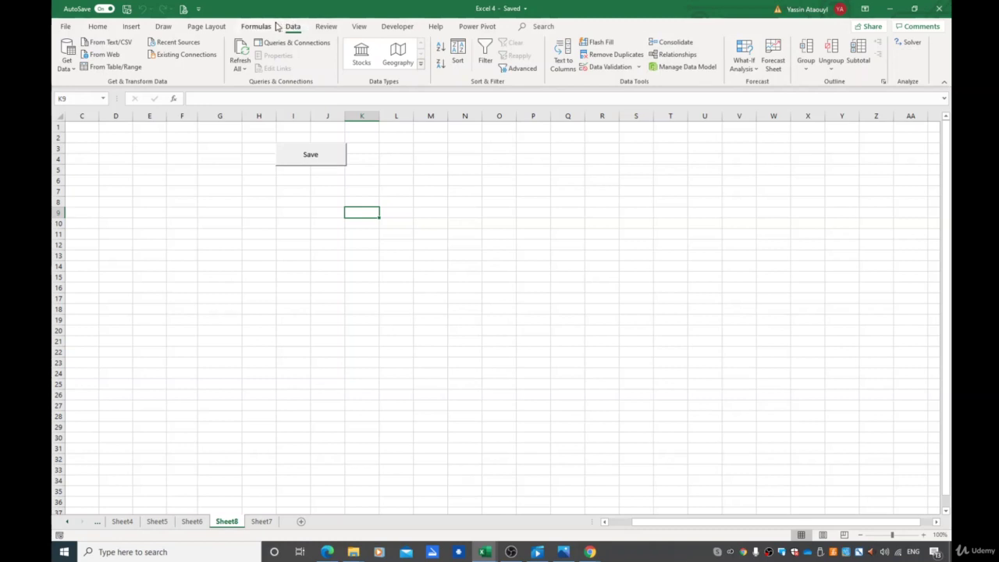
{"action": "left_click", "coordinate": [261, 27]}
{"action": "left_click", "coordinate": [206, 27]}
{"action": "left_click", "coordinate": [163, 26]}
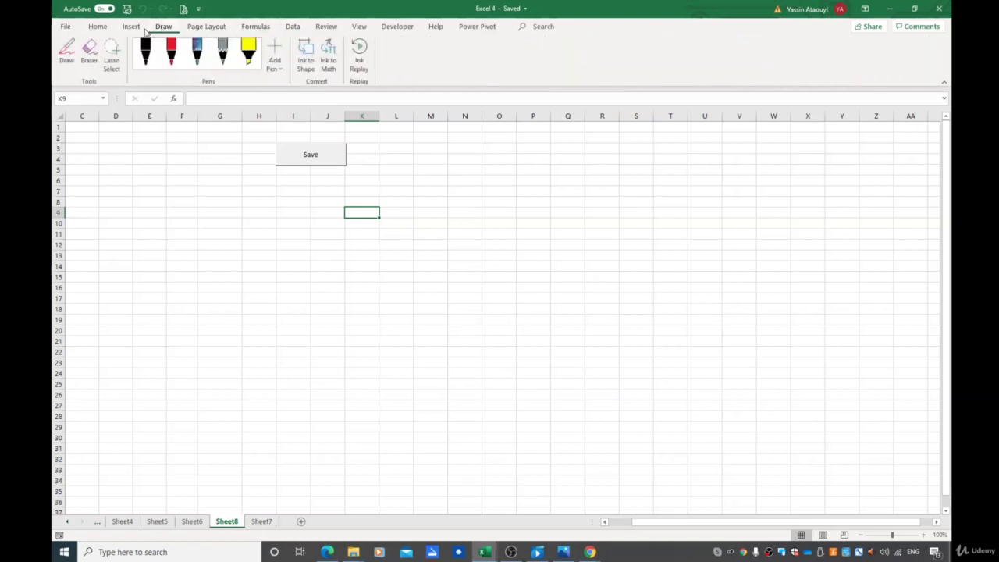
{"action": "left_click", "coordinate": [133, 28]}
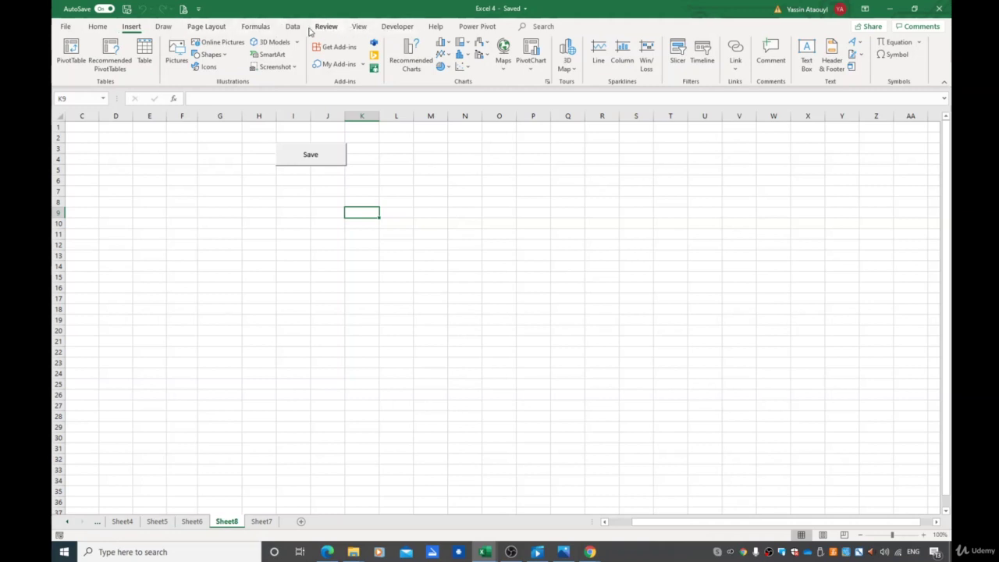
{"action": "left_click", "coordinate": [109, 28]}
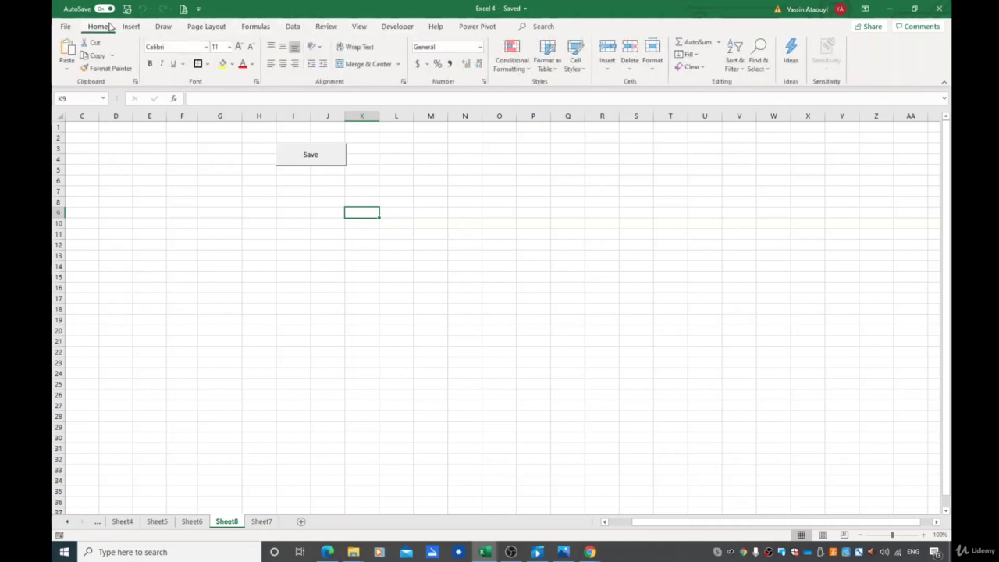
{"action": "left_click", "coordinate": [356, 26]}
Protect Sheet8 without a password, allowing only the selection of locked and unlocked cells
{"action": "left_click", "coordinate": [336, 27]}
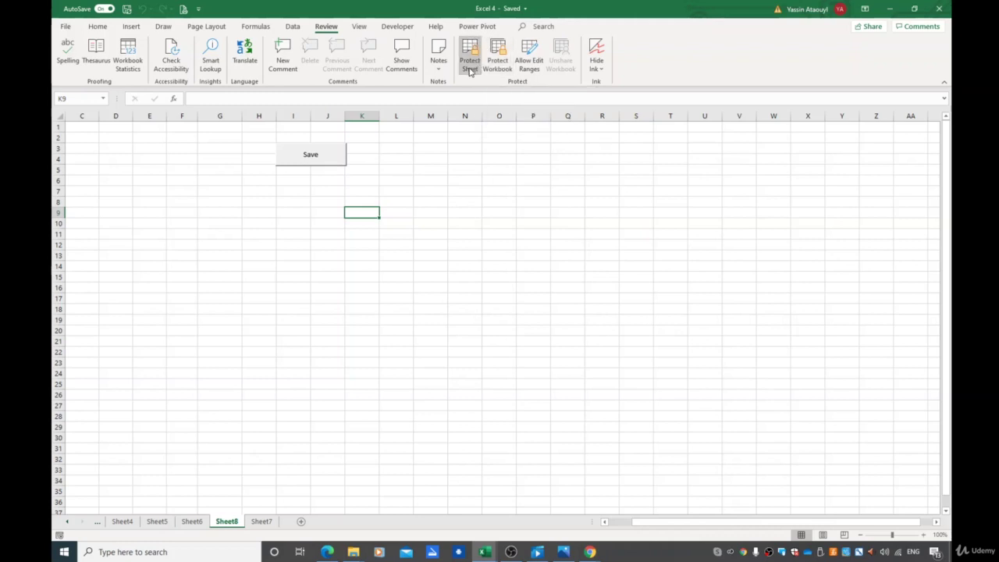
{"action": "left_click", "coordinate": [468, 62]}
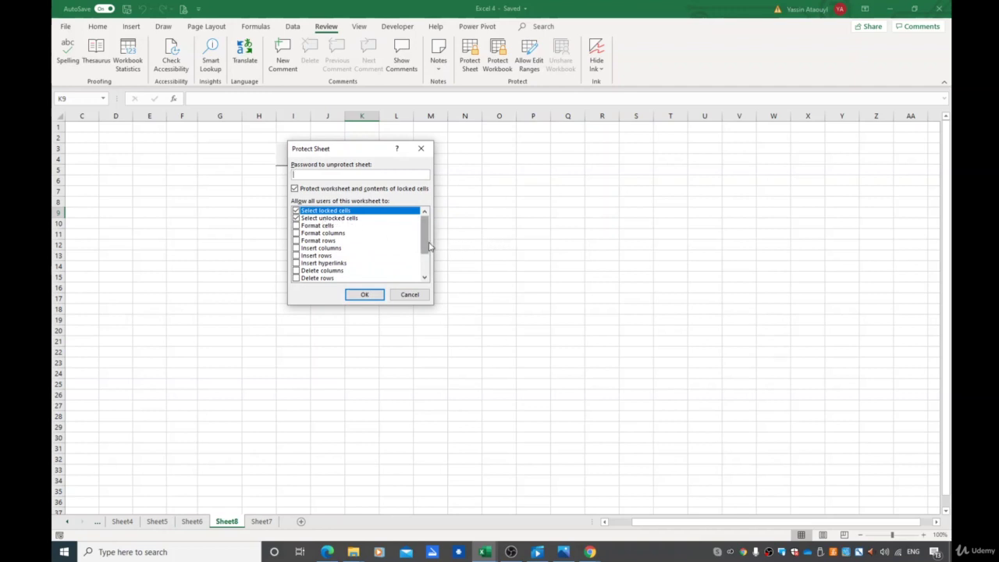
{"action": "mouse_move", "coordinate": [425, 244]}
{"action": "left_mouse_down"}
{"action": "mouse_move", "coordinate": [425, 272]}
{"action": "mouse_move", "coordinate": [428, 238]}
{"action": "left_mouse_up"}
{"action": "left_click", "coordinate": [364, 297]}
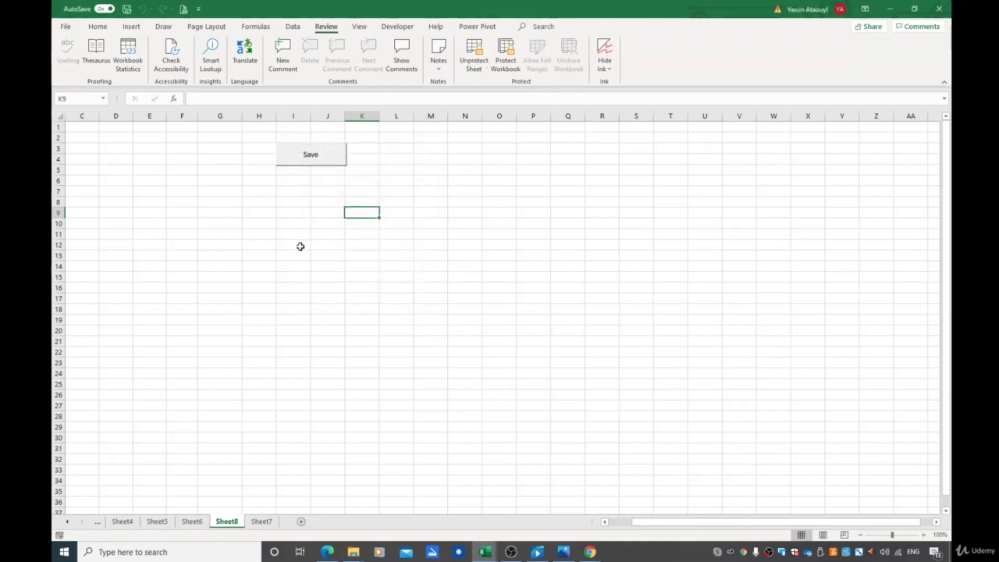
Try to edit cell M9 on the protected sheet, and remove the sheet protection
{"action": "double_click", "coordinate": [428, 215]}
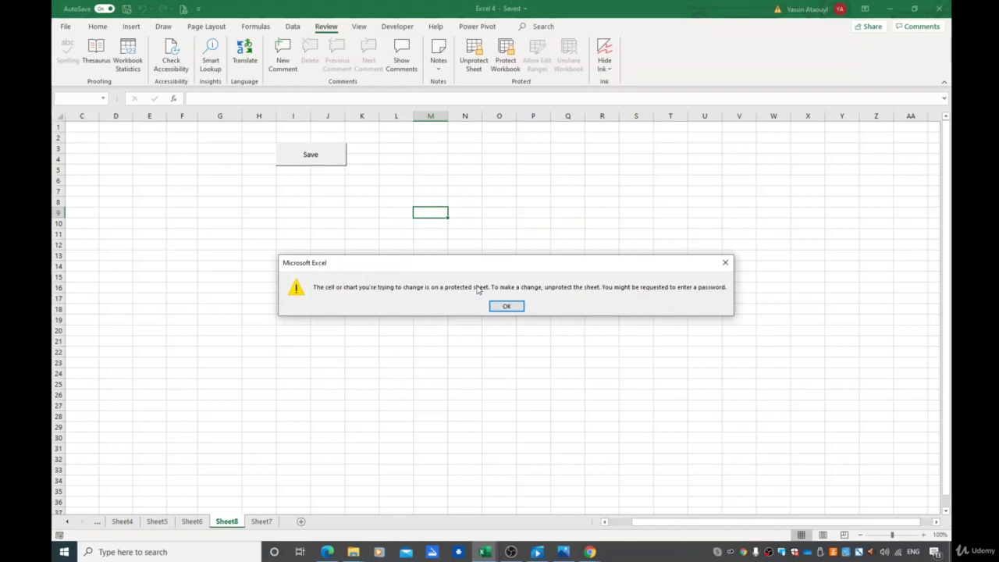
{"action": "left_click", "coordinate": [507, 307]}
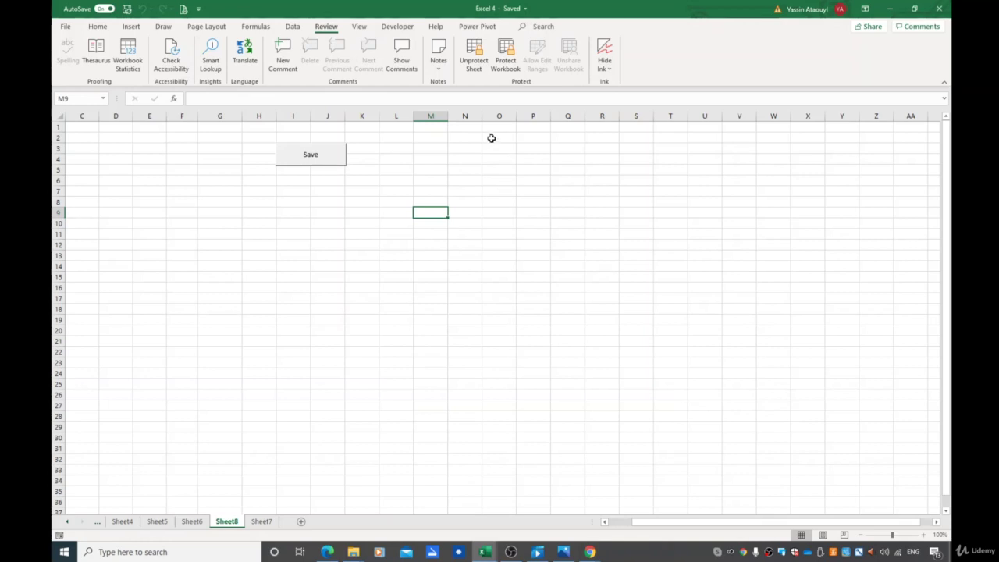
{"action": "left_click", "coordinate": [483, 64]}
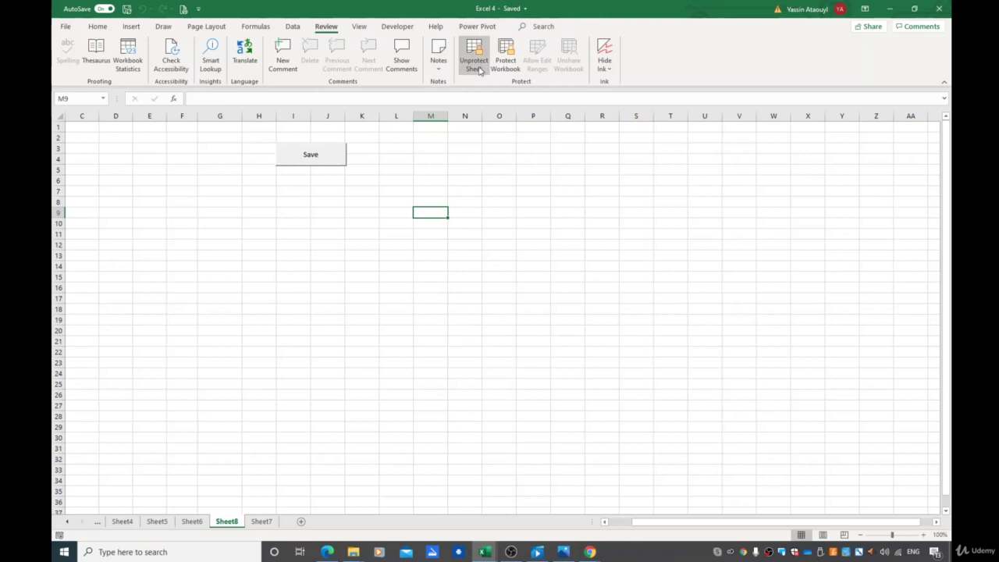
Protect Sheet8 again without a password and run the Save button's macro on the protected sheet
{"action": "left_click", "coordinate": [470, 65]}
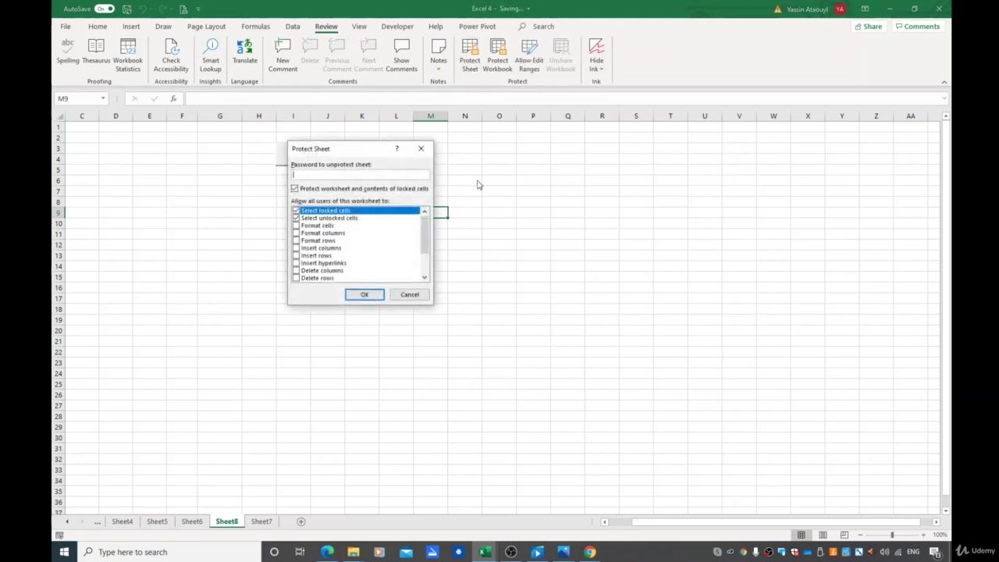
{"action": "left_click", "coordinate": [364, 295]}
{"action": "left_click", "coordinate": [315, 159]}
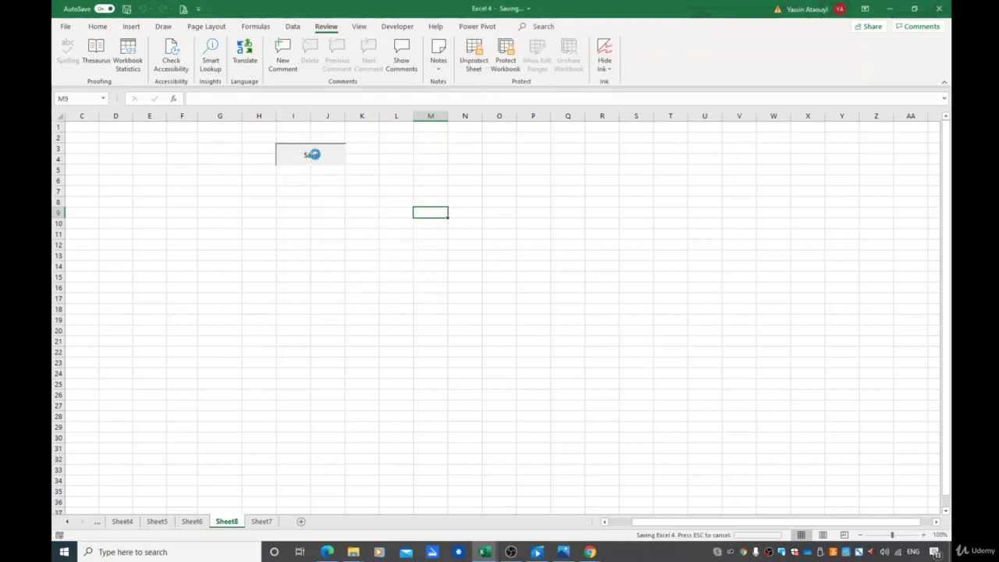
Unprotect Sheet8 and select cell M3
{"action": "left_click", "coordinate": [470, 68]}
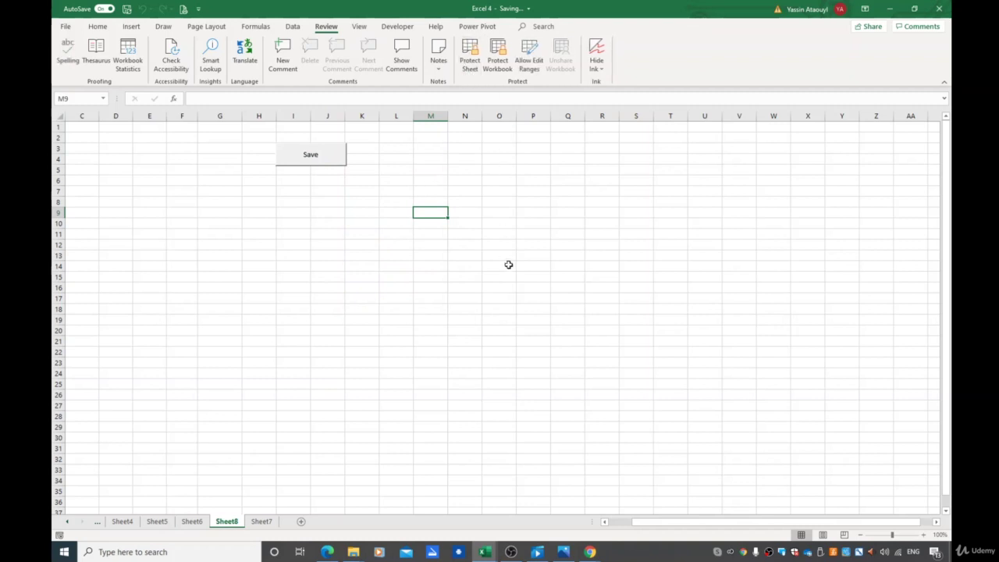
{"action": "left_click", "coordinate": [430, 149]}
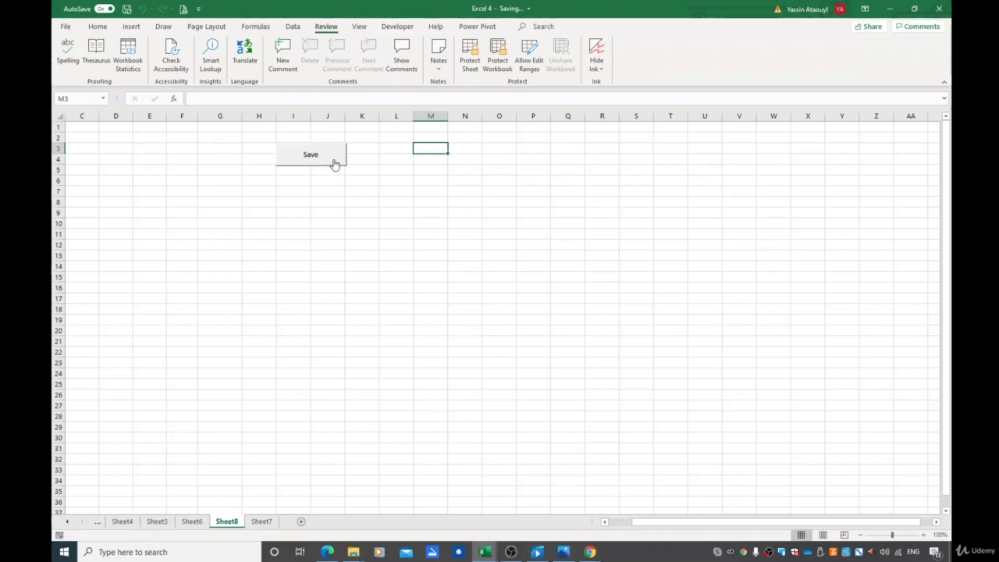
Start recording a new macro named Protection, stored in this workbook
{"action": "left_click", "coordinate": [396, 27]}
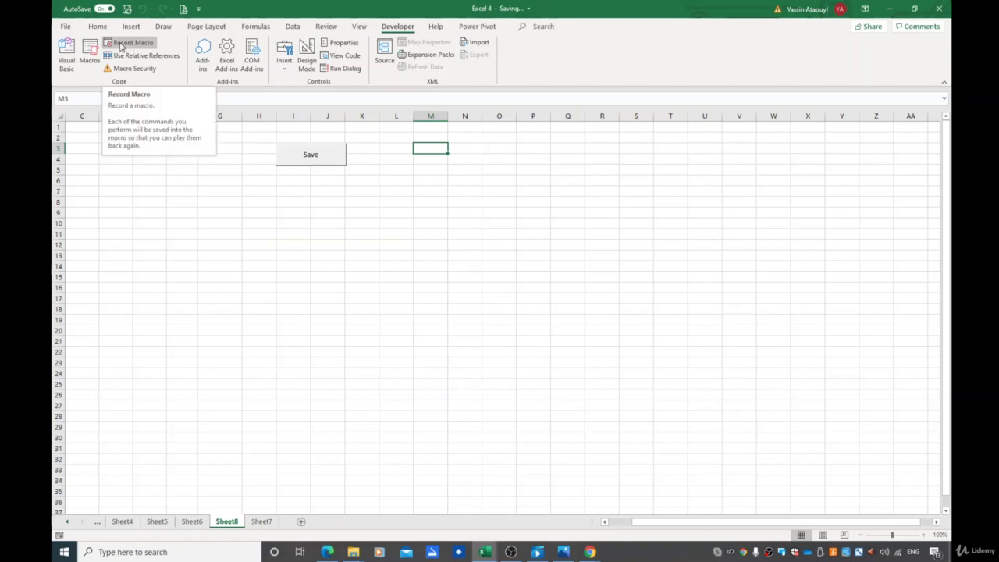
{"action": "left_click", "coordinate": [121, 44]}
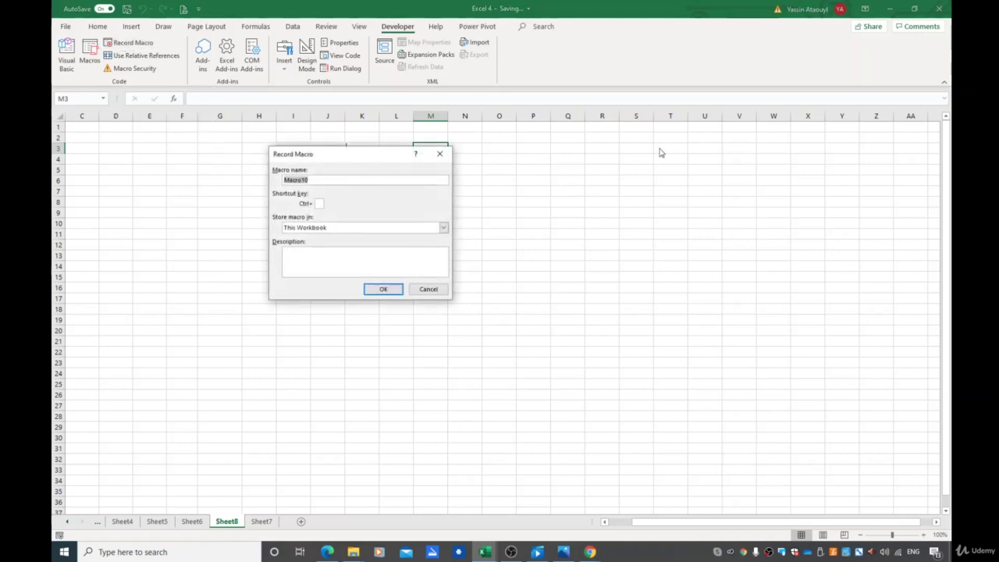
{"action": "type", "text": "Protection"}
{"action": "left_click", "coordinate": [383, 288]}
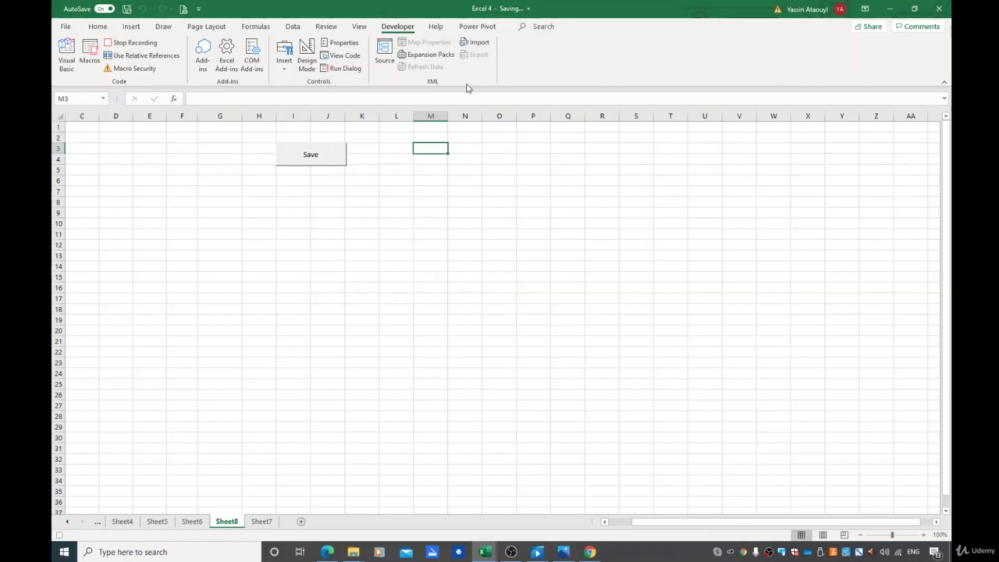
Protect Sheet8 without a password, allowing only the selection of locked and unlocked cells, and stop the macro recording
{"action": "left_click", "coordinate": [327, 29]}
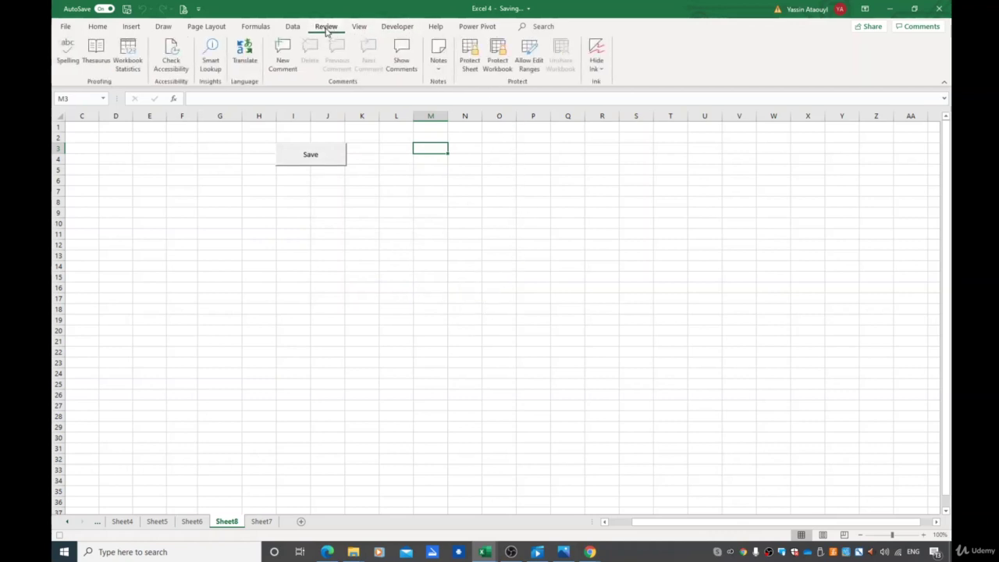
{"action": "left_click", "coordinate": [469, 70]}
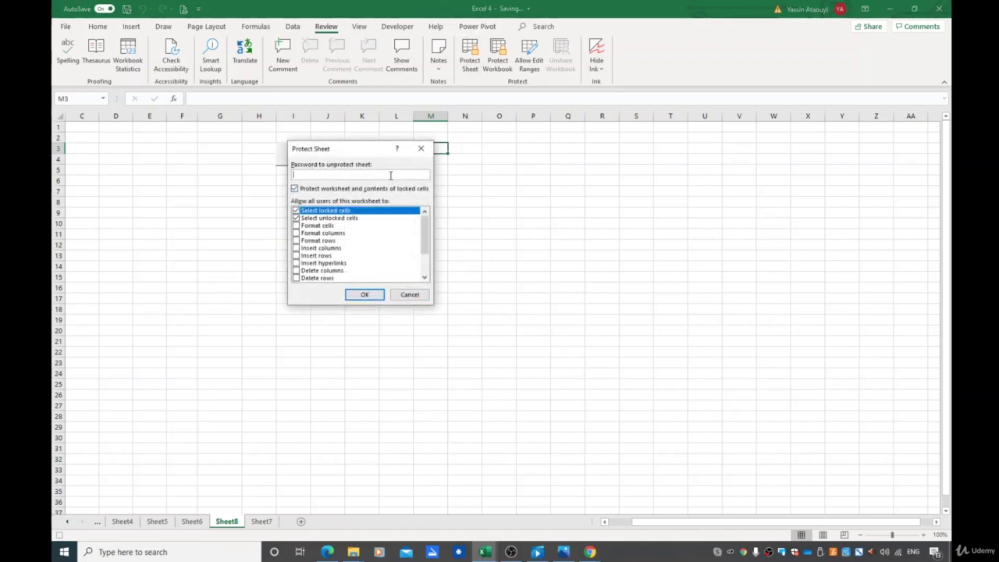
{"action": "left_click", "coordinate": [364, 295]}
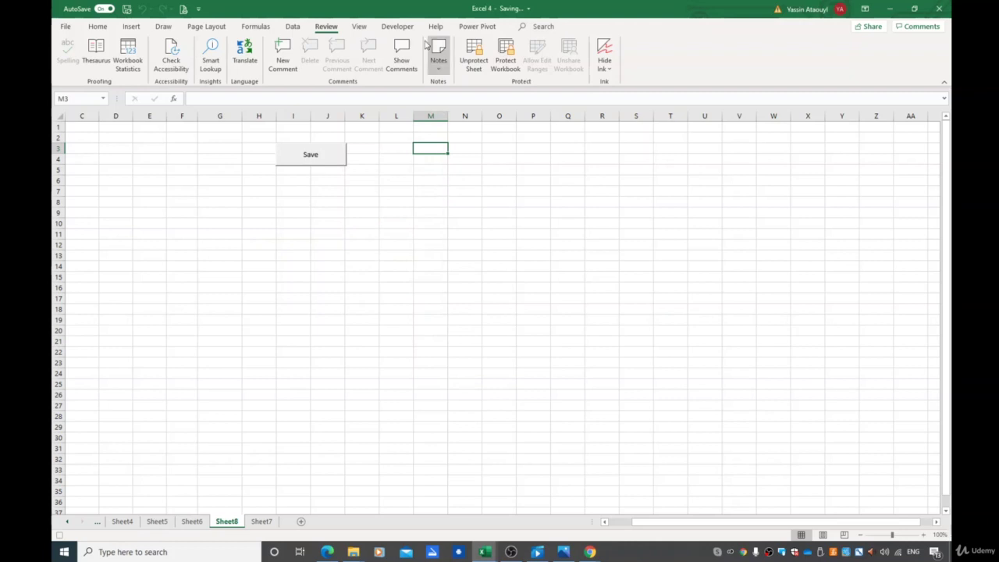
{"action": "left_click", "coordinate": [397, 29]}
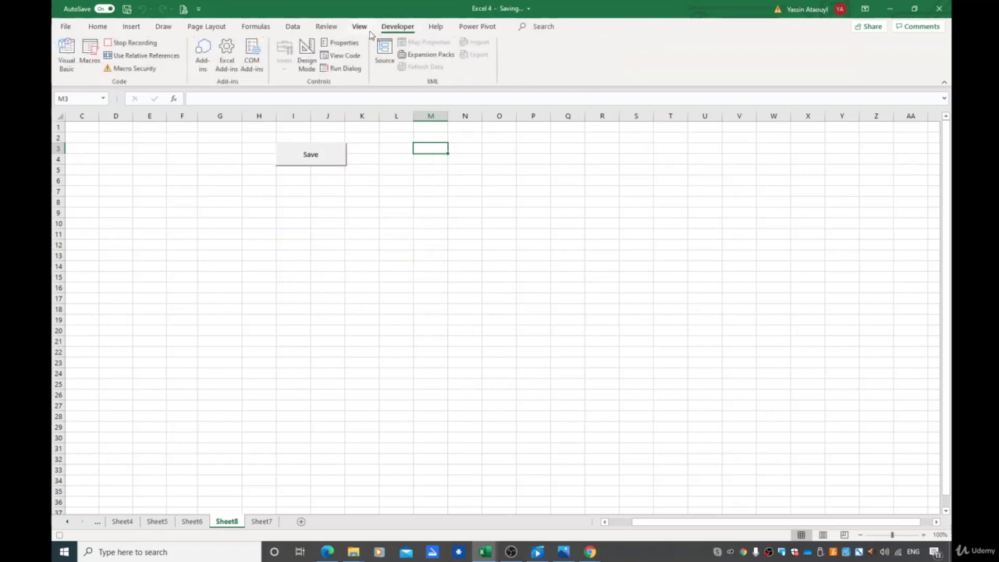
{"action": "left_click", "coordinate": [130, 44]}
Test the protection by trying to edit cell N7, and unprotect Sheet8
{"action": "left_click", "coordinate": [327, 29]}
{"action": "left_click", "coordinate": [465, 192]}
{"action": "double_click", "coordinate": [465, 192]}
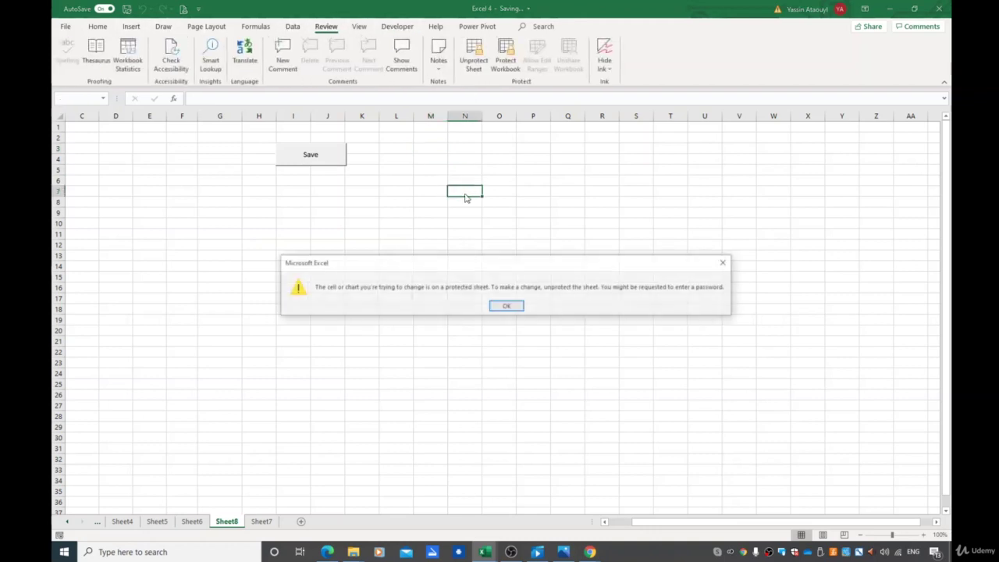
{"action": "left_click", "coordinate": [508, 305]}
{"action": "left_click", "coordinate": [473, 59]}
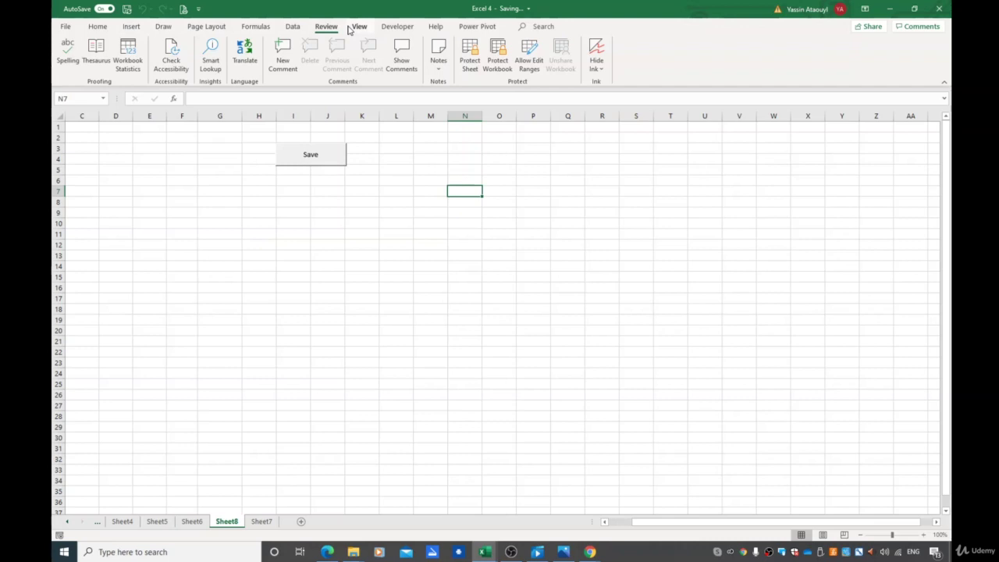
{"action": "left_click", "coordinate": [398, 26]}
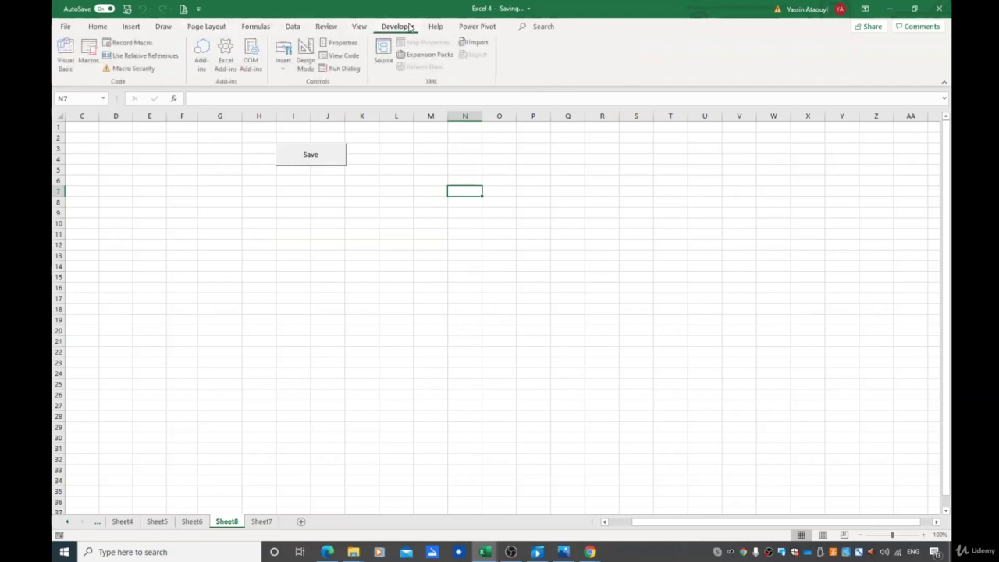
{"action": "left_click", "coordinate": [322, 28]}
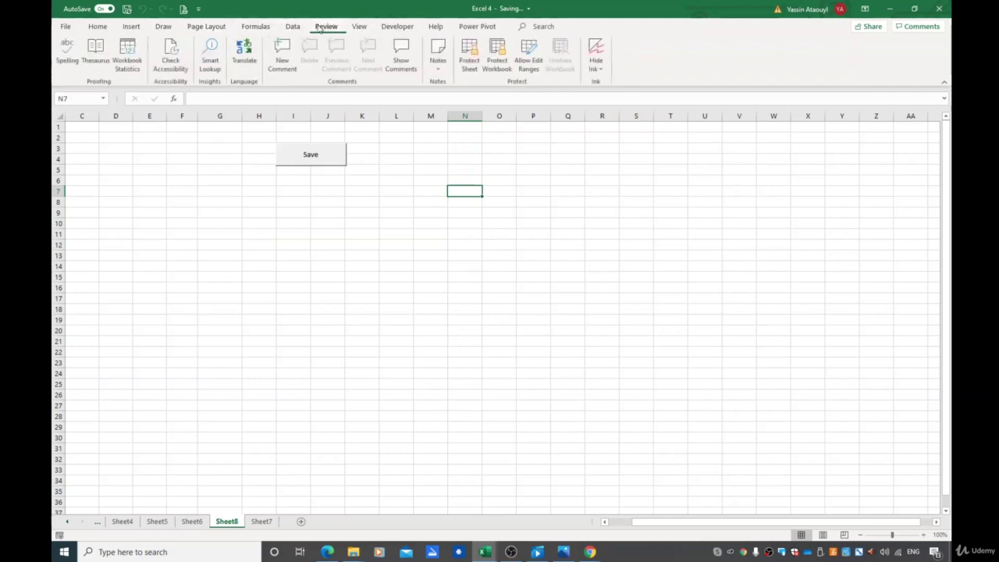
{"action": "left_click", "coordinate": [293, 26]}
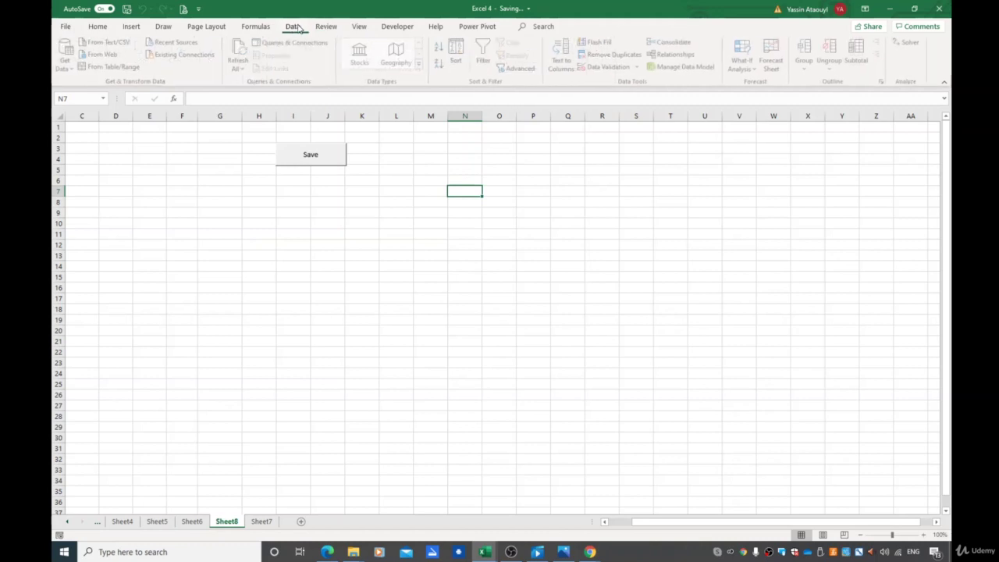
{"action": "left_click", "coordinate": [258, 27]}
{"action": "left_click", "coordinate": [209, 27]}
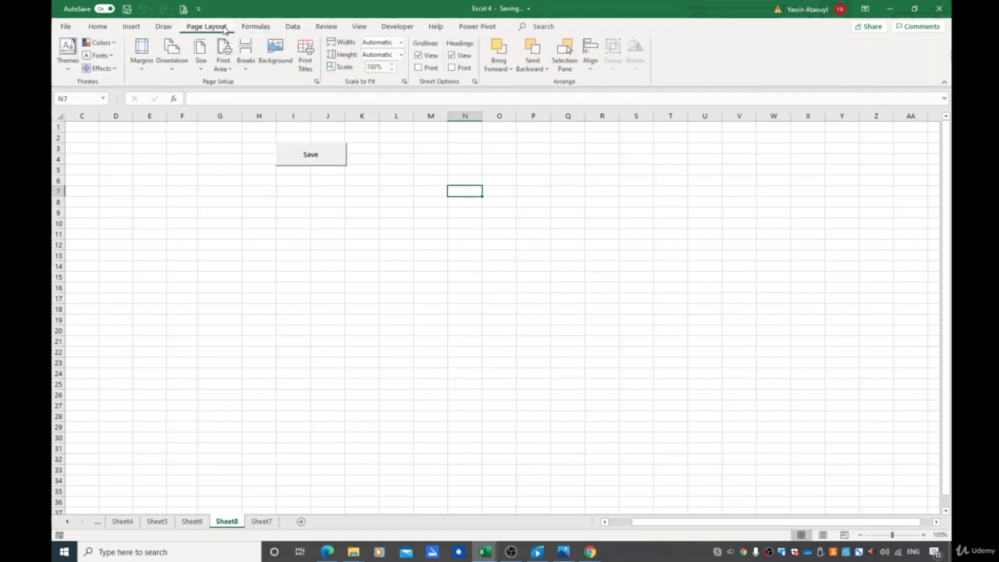
Insert a form control button over cells M3:N4 and assign the Protection macro to it
{"action": "left_click", "coordinate": [397, 27]}
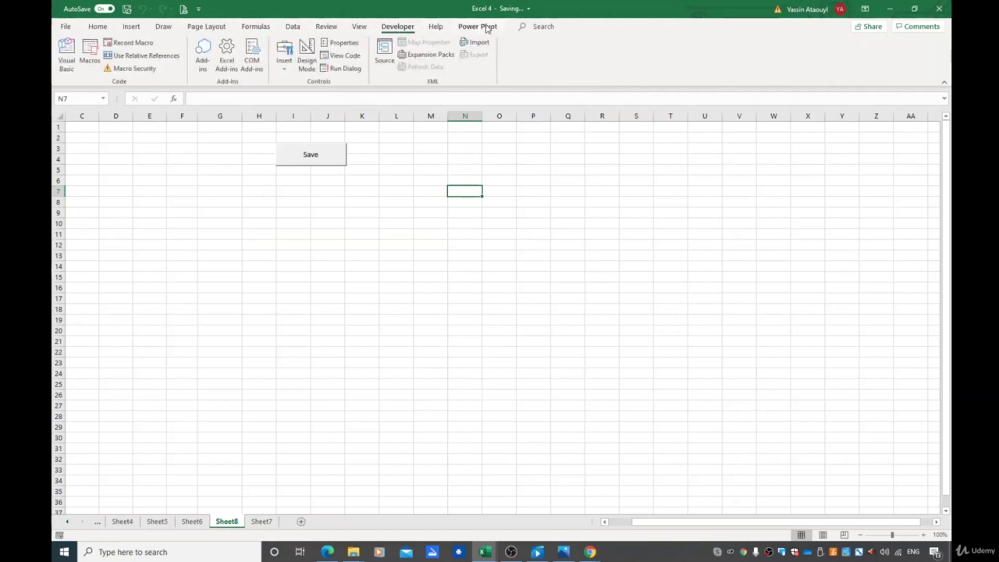
{"action": "left_click", "coordinate": [284, 56]}
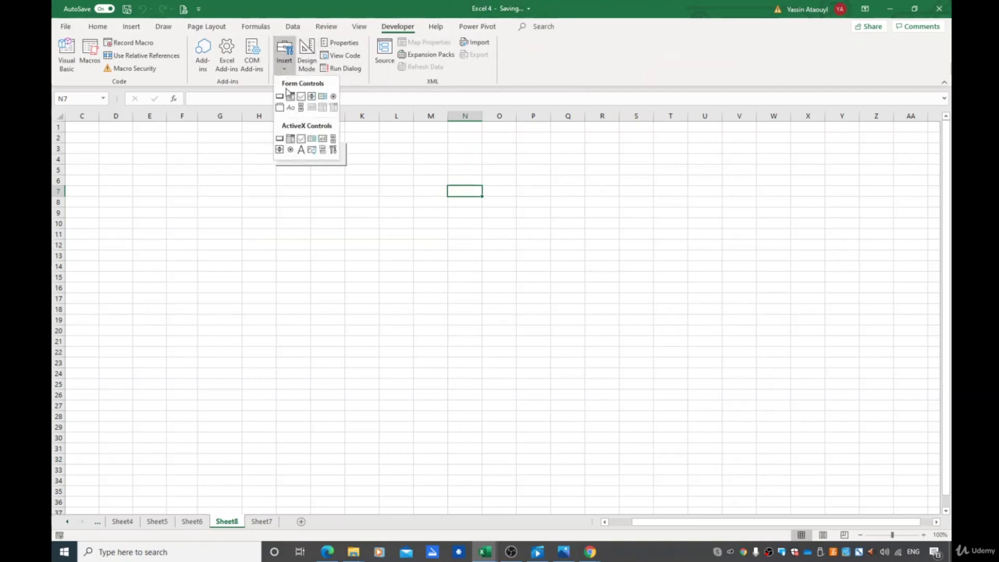
{"action": "left_click", "coordinate": [279, 96]}
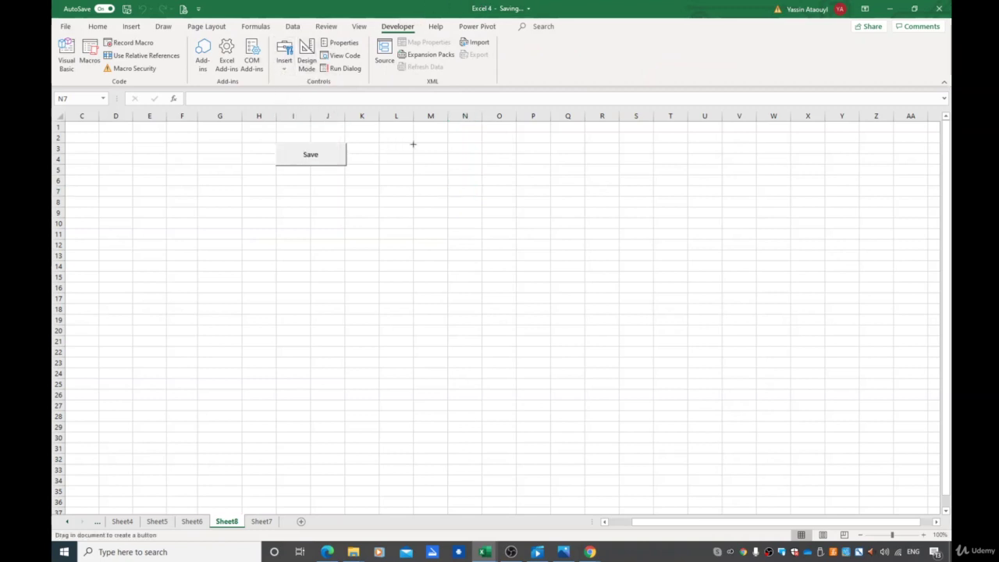
{"action": "mouse_move", "coordinate": [413, 145]}
{"action": "left_mouse_down"}
{"action": "mouse_move", "coordinate": [428, 163]}
{"action": "mouse_move", "coordinate": [479, 163]}
{"action": "left_mouse_up"}
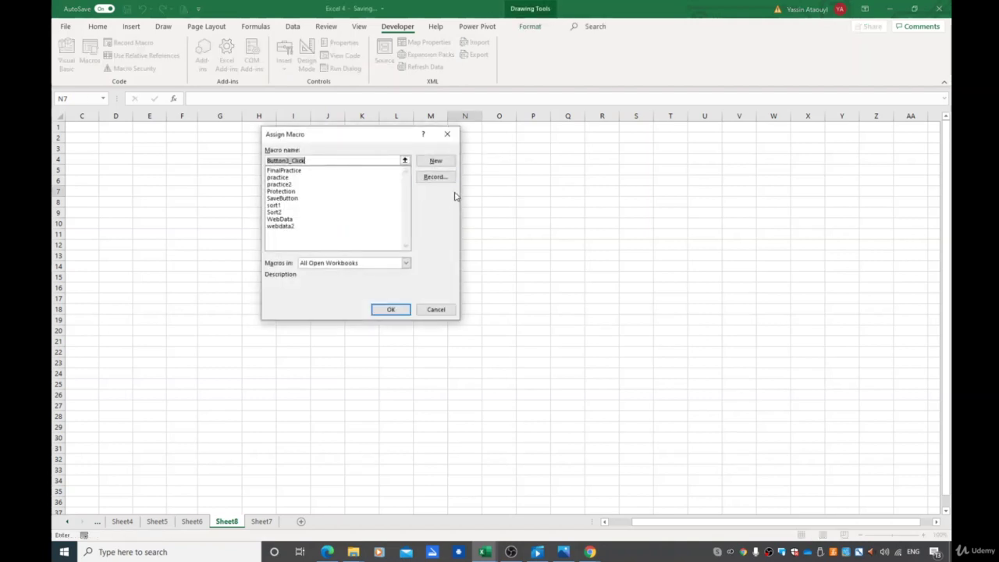
{"action": "left_click", "coordinate": [295, 193]}
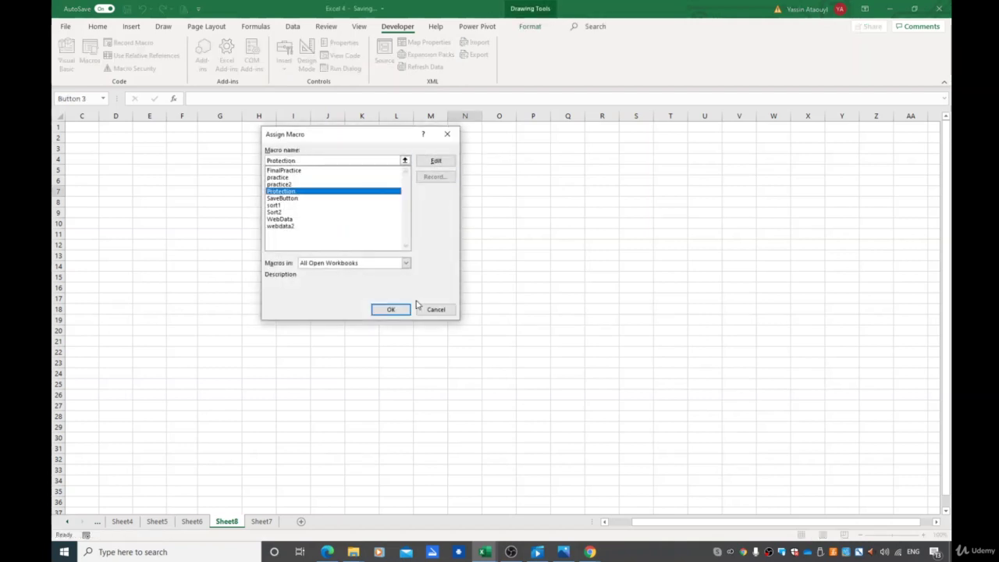
{"action": "left_click", "coordinate": [391, 309]}
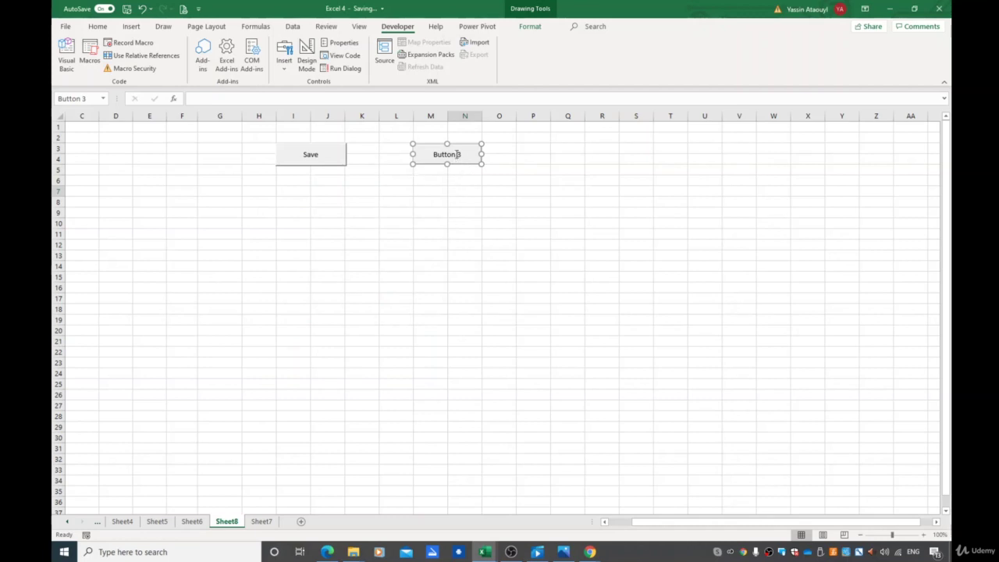
Change the new button's label to Protection and deselect the button
{"action": "left_click", "coordinate": [451, 154]}
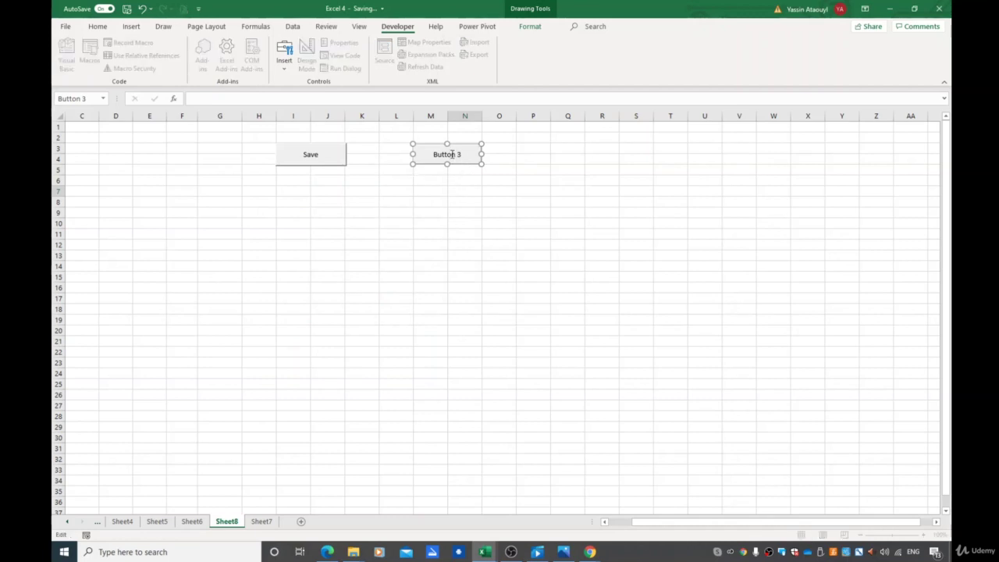
{"action": "key", "text": "ctrl+a"}
{"action": "type", "text": "Protection"}
{"action": "key", "text": "Return"}
{"action": "key", "text": "BackSpace"}
{"action": "left_click", "coordinate": [541, 227]}
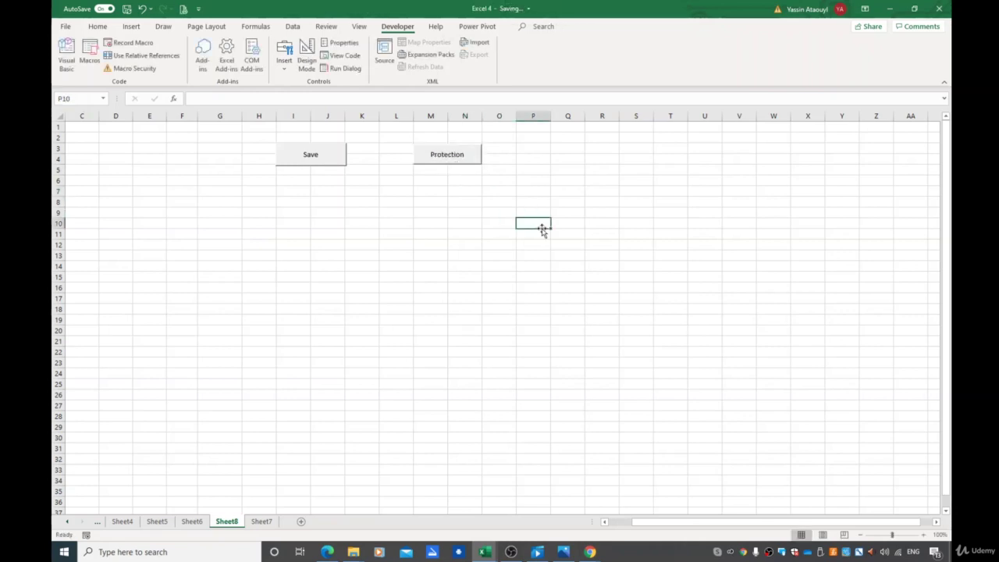
Run the Protection button's macro twice, testing it by trying to edit cell N14 and cell N12
{"action": "left_click", "coordinate": [446, 155]}
{"action": "double_click", "coordinate": [459, 266]}
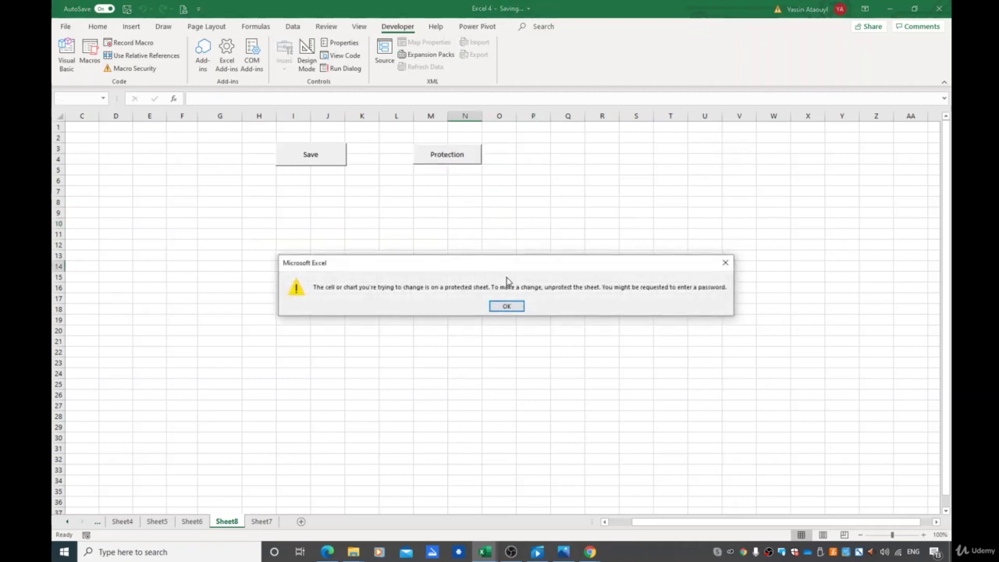
{"action": "left_click", "coordinate": [512, 306]}
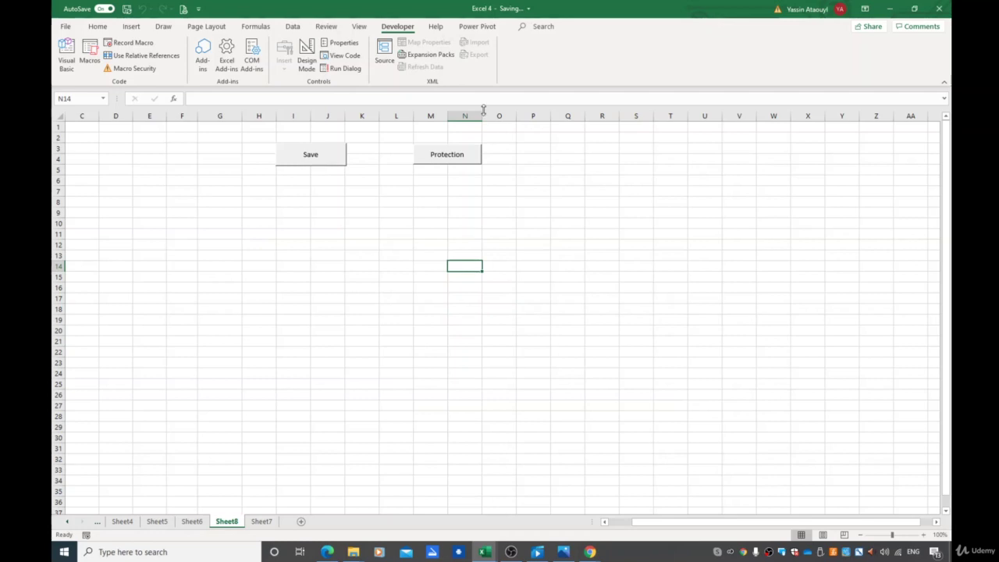
{"action": "left_click", "coordinate": [460, 155]}
{"action": "double_click", "coordinate": [464, 243]}
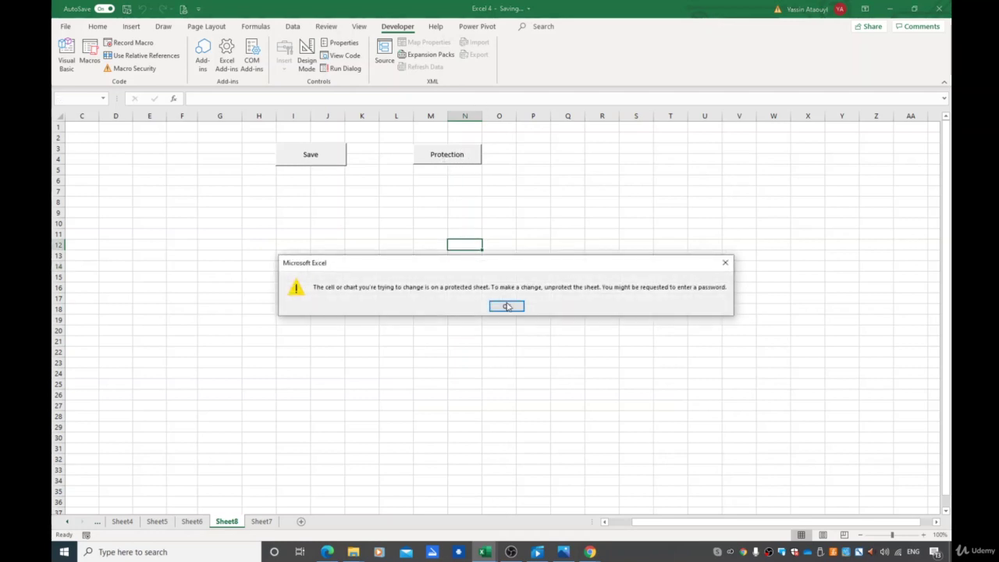
{"action": "left_click", "coordinate": [508, 306]}
Unprotect Sheet8 manually and protect it again by running the Protection button's macro
{"action": "left_click", "coordinate": [132, 28]}
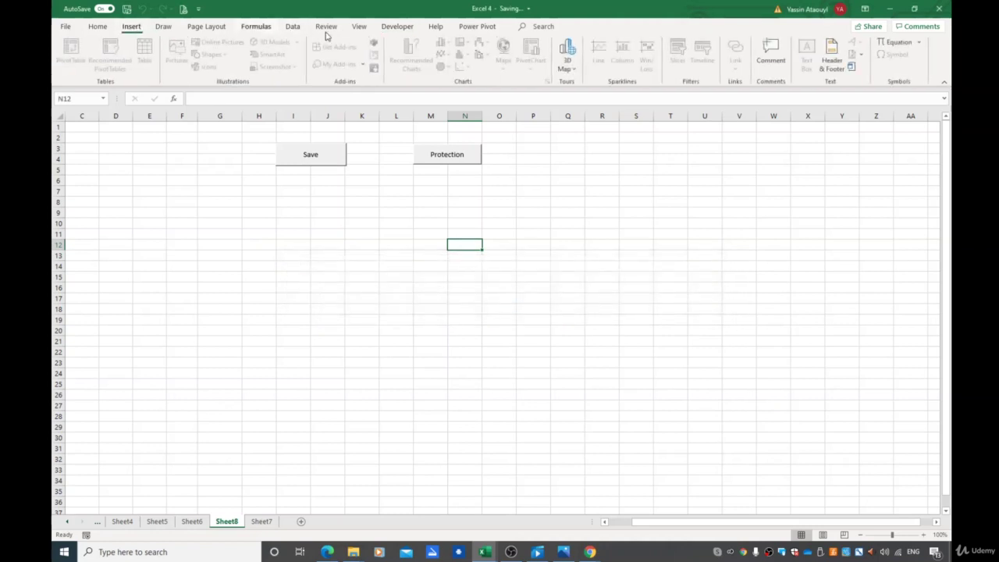
{"action": "left_click", "coordinate": [293, 30]}
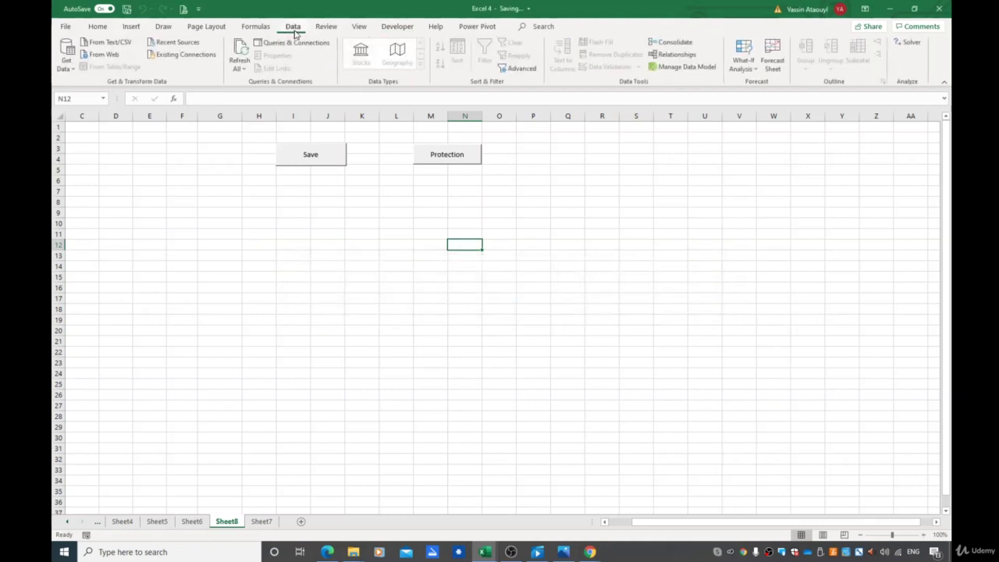
{"action": "left_click", "coordinate": [396, 28]}
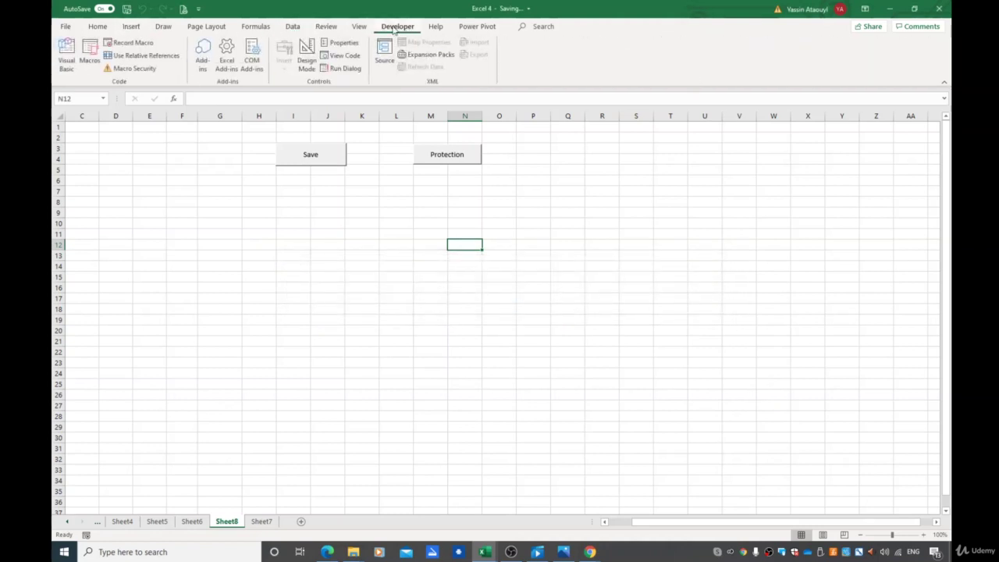
{"action": "left_click", "coordinate": [339, 28]}
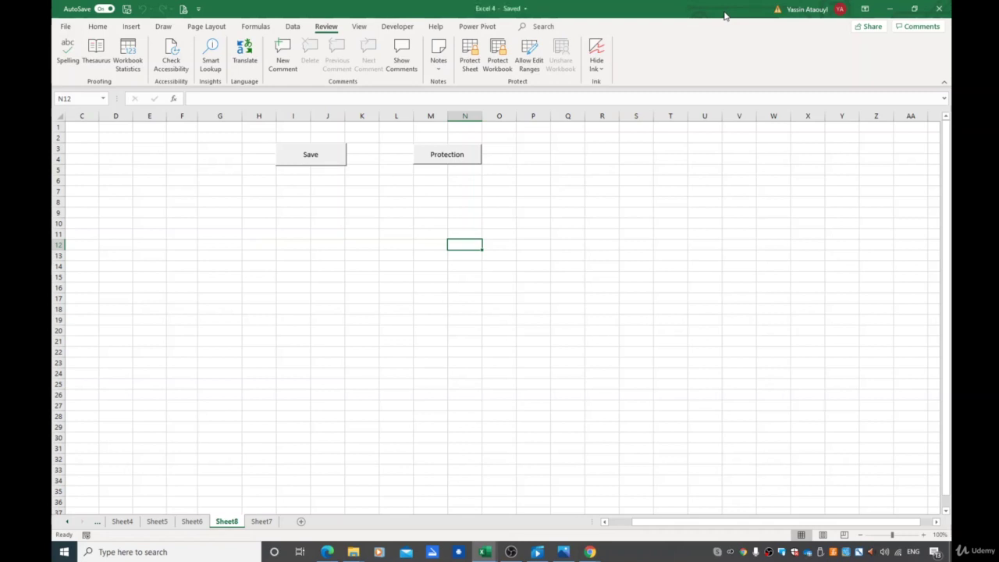
{"action": "left_click", "coordinate": [460, 162]}
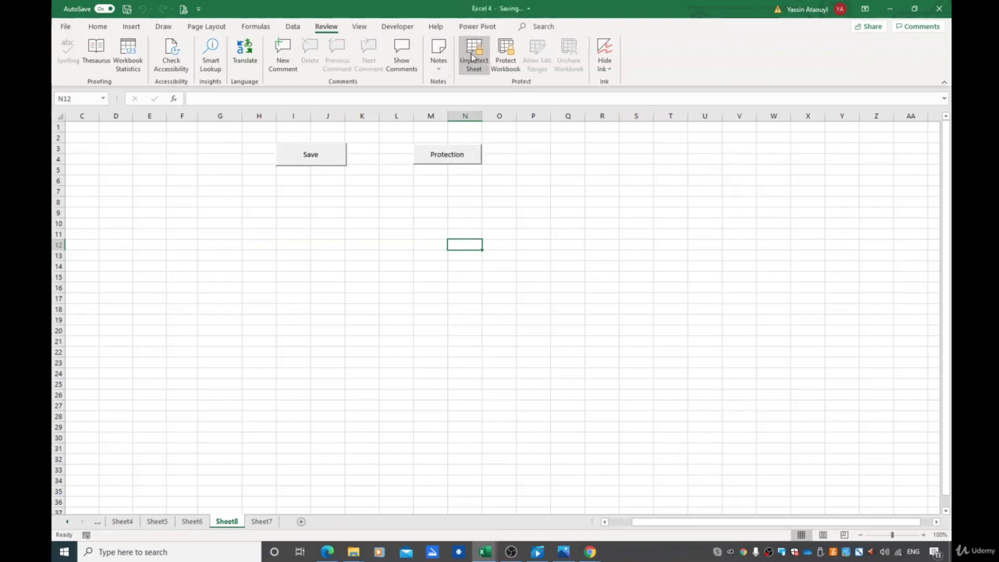
Start recording a new macro named Unprotect, stored in this workbook
{"action": "left_click", "coordinate": [397, 26]}
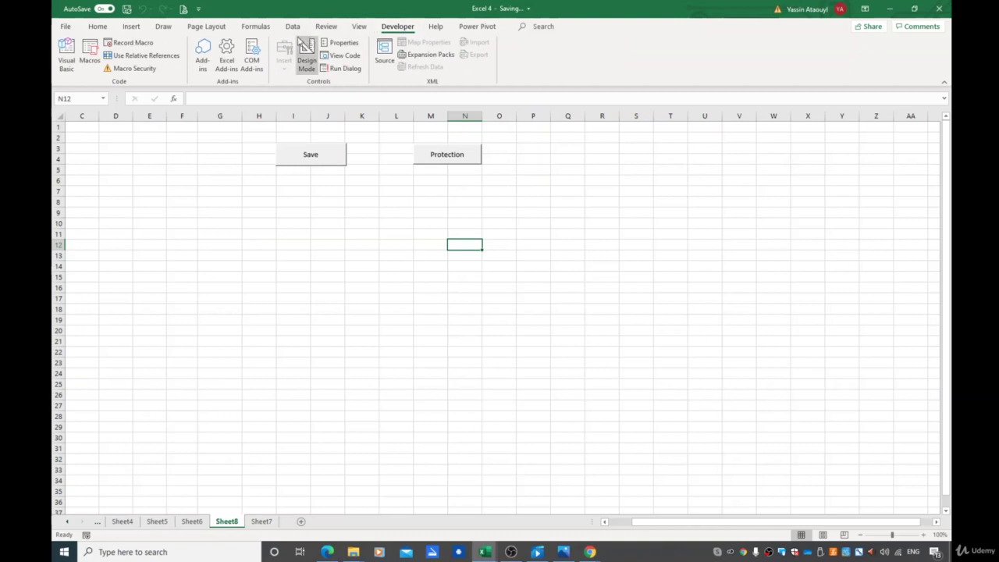
{"action": "left_click", "coordinate": [132, 43]}
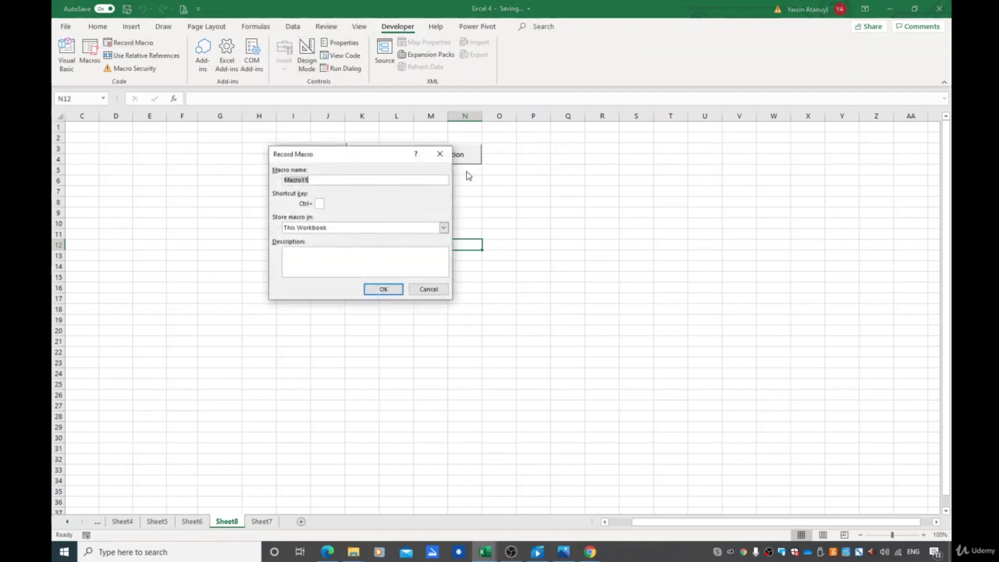
{"action": "type", "text": "Unprotect"}
{"action": "left_click", "coordinate": [383, 288]}
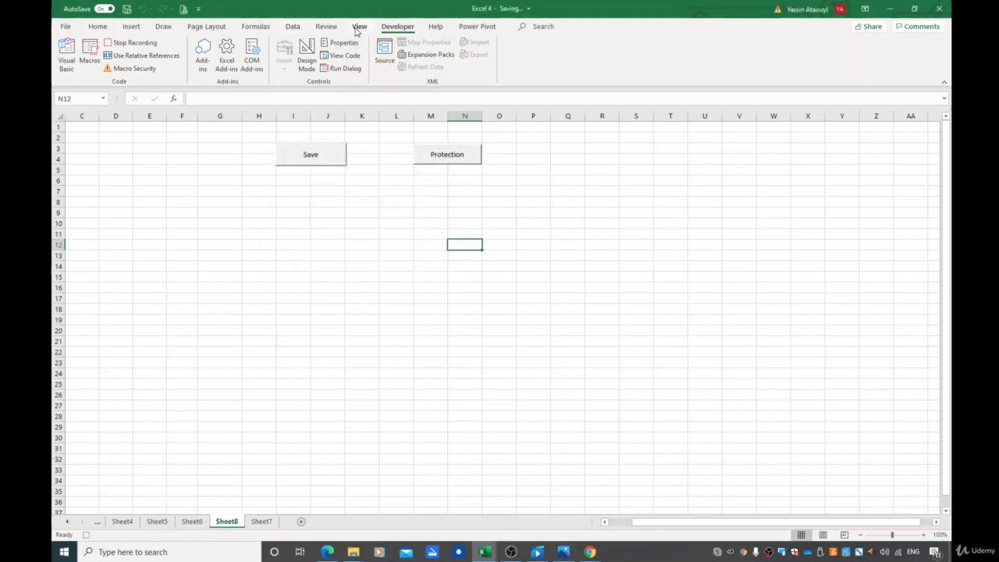
Unprotect Sheet8 as the recorded action and stop the Unprotect macro recording
{"action": "left_click", "coordinate": [328, 28]}
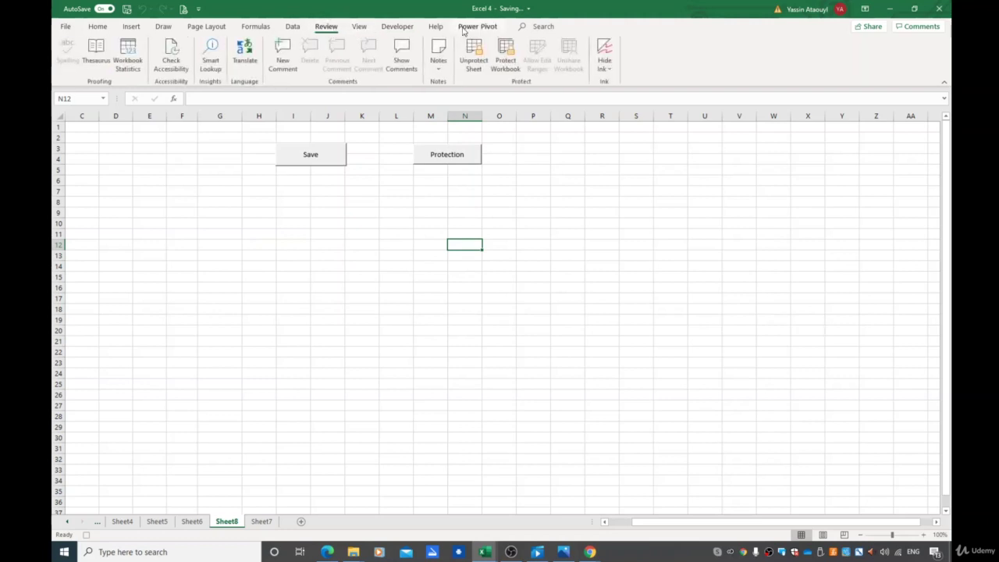
{"action": "left_click", "coordinate": [472, 56]}
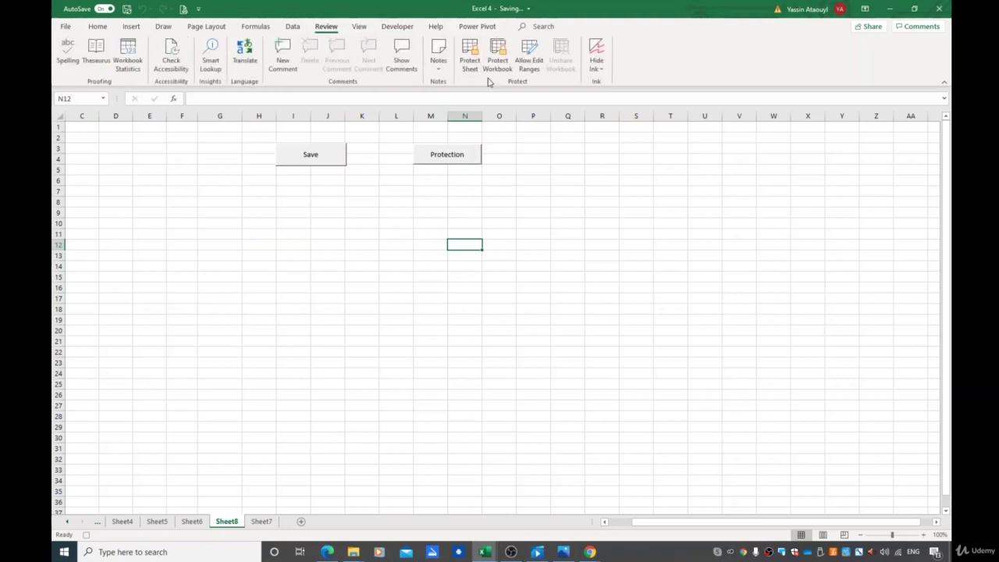
{"action": "left_click", "coordinate": [394, 27]}
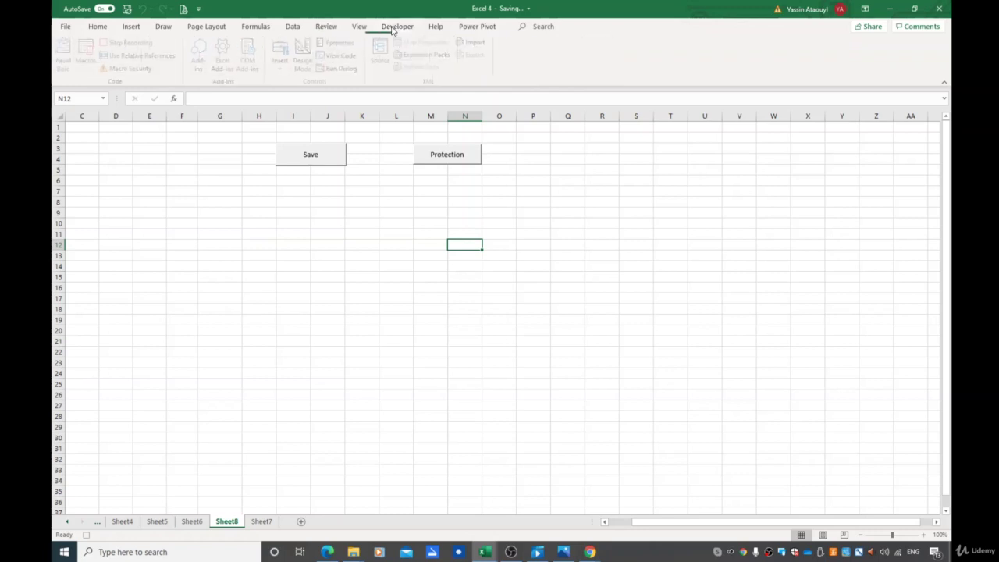
{"action": "left_click", "coordinate": [125, 43]}
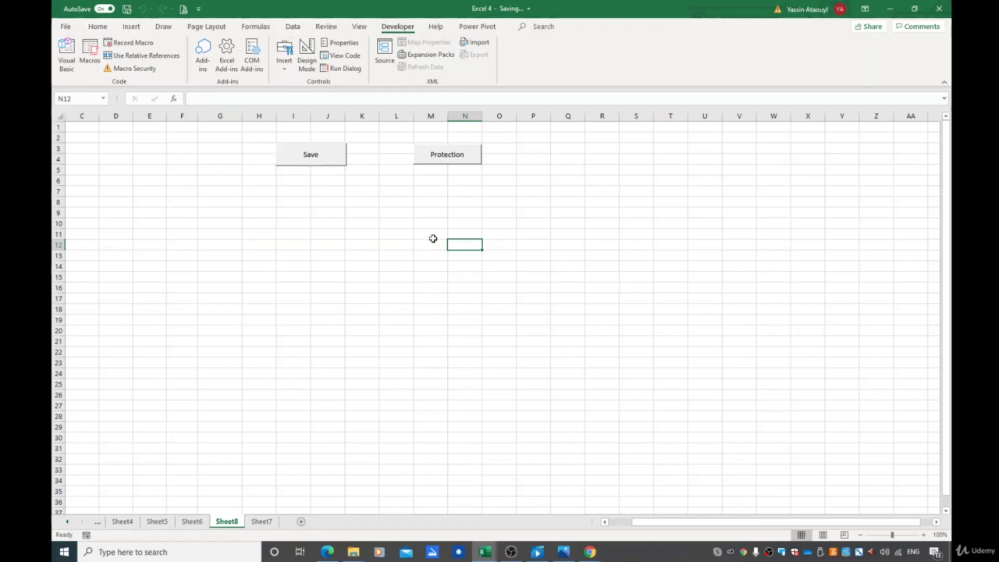
Protect the sheet with the Protection button, and run the Unprotect macro from the macro list
{"action": "left_click", "coordinate": [326, 26]}
{"action": "left_click", "coordinate": [445, 159]}
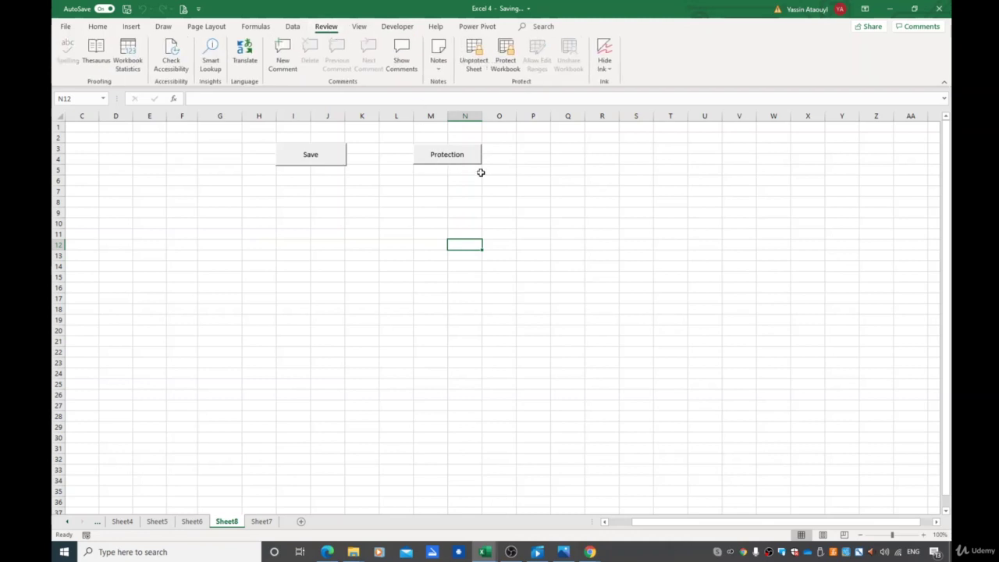
{"action": "left_click", "coordinate": [397, 27]}
{"action": "left_click", "coordinate": [90, 55]}
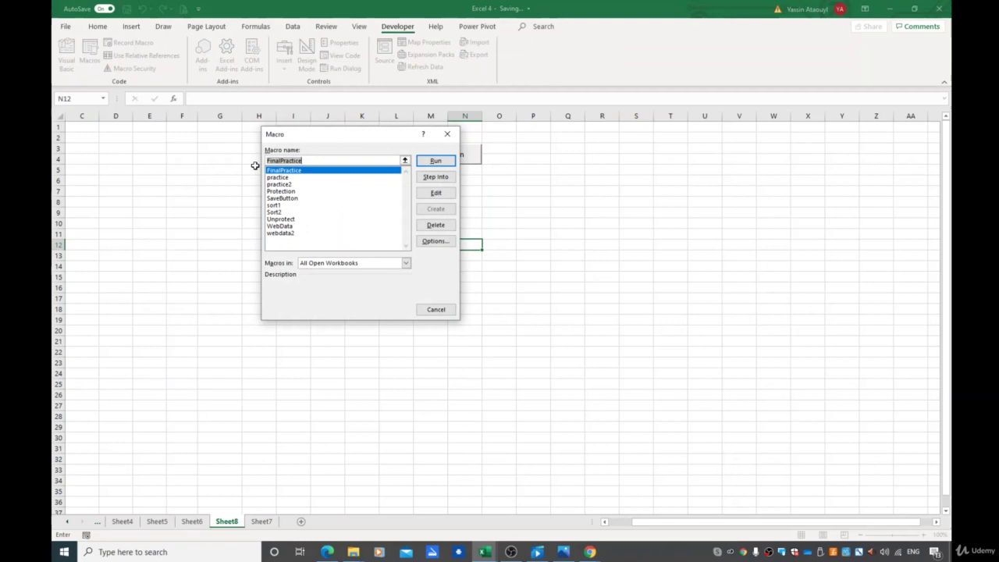
{"action": "left_click", "coordinate": [294, 219]}
{"action": "left_click", "coordinate": [434, 161]}
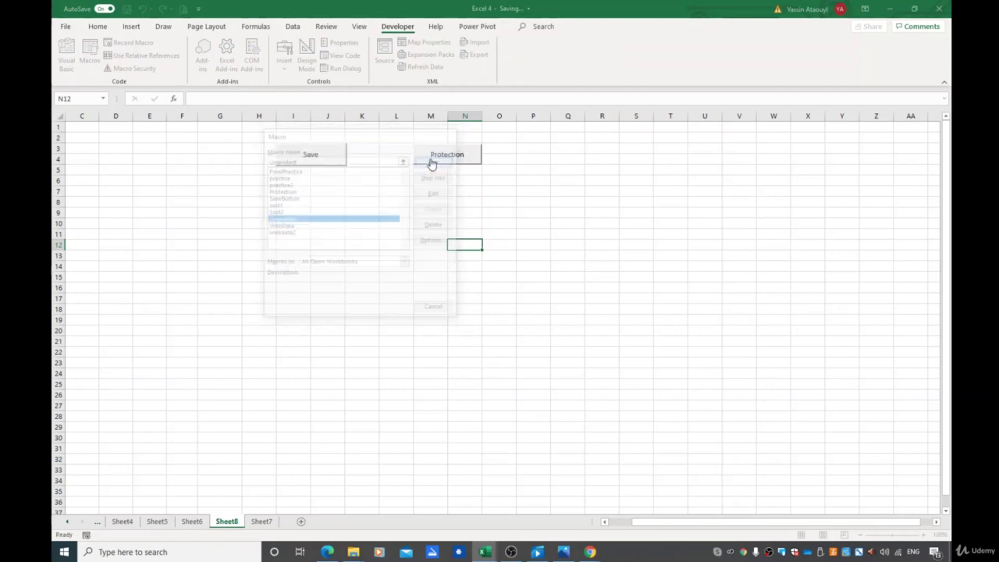
Check the sheet's protection state and test whether cell J12 can be edited, leaving it empty
{"action": "left_click", "coordinate": [327, 28]}
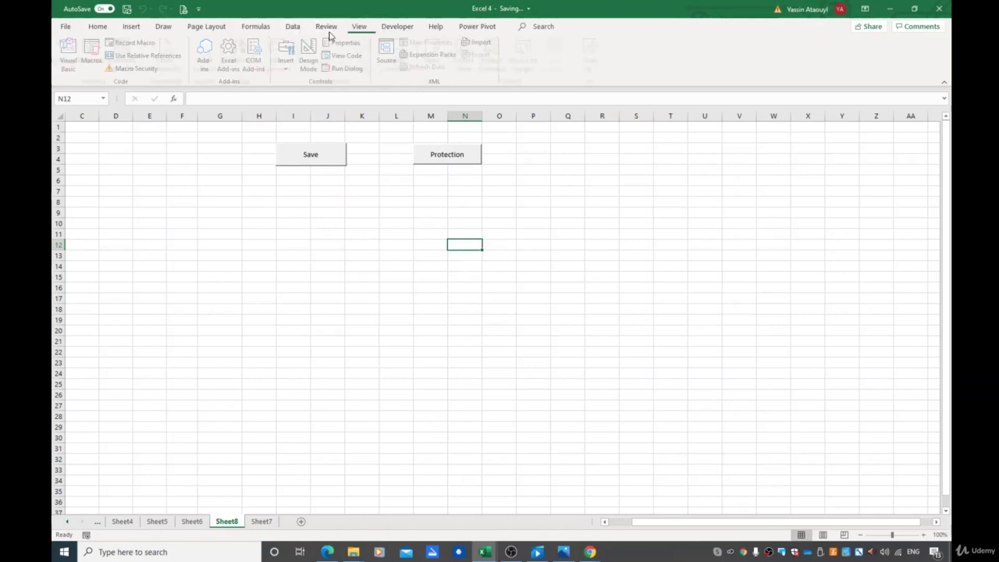
{"action": "key", "text": "Home"}
{"action": "left_click", "coordinate": [413, 248]}
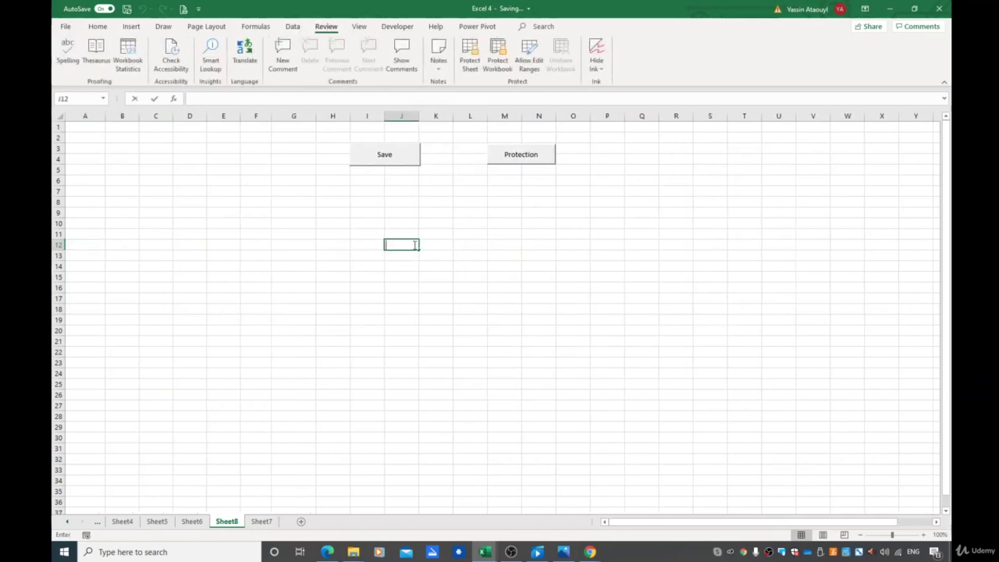
{"action": "left_click", "coordinate": [509, 235]}
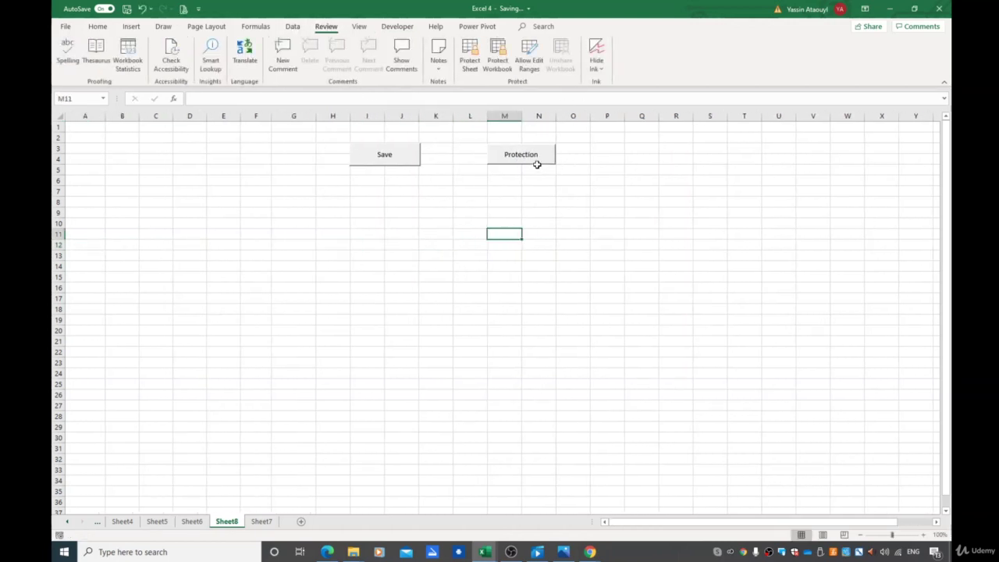
Draw a form-control button over about Q3:R4, beside the Protection button, and assign the Unprotect macro to it
{"action": "left_click", "coordinate": [610, 151]}
{"action": "left_click", "coordinate": [397, 26]}
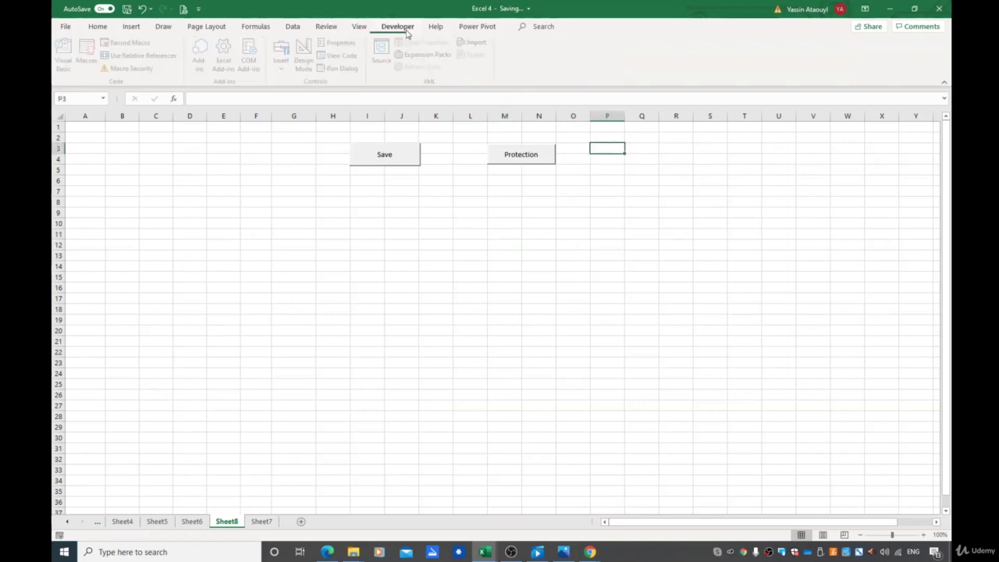
{"action": "left_click", "coordinate": [284, 77]}
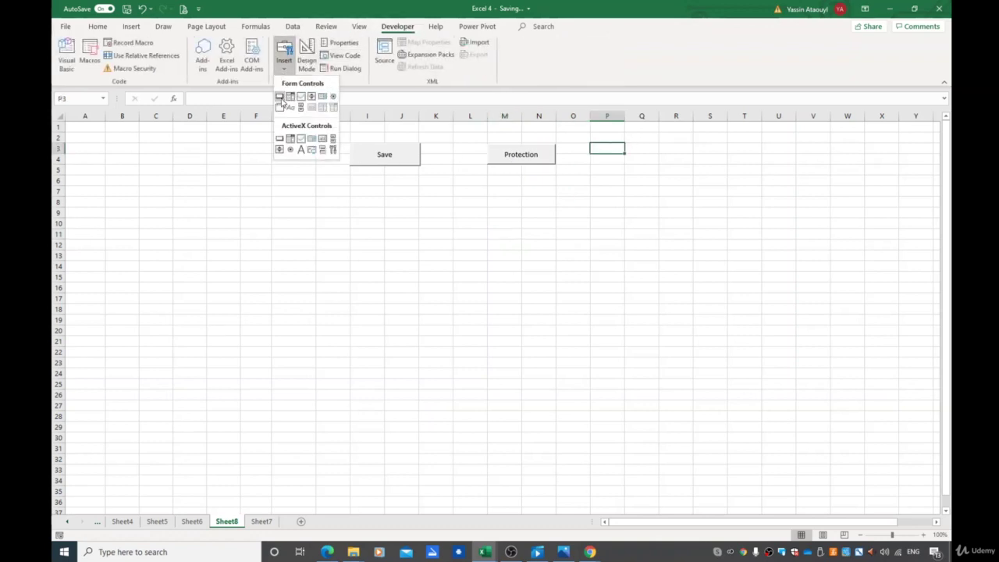
{"action": "left_click", "coordinate": [284, 99]}
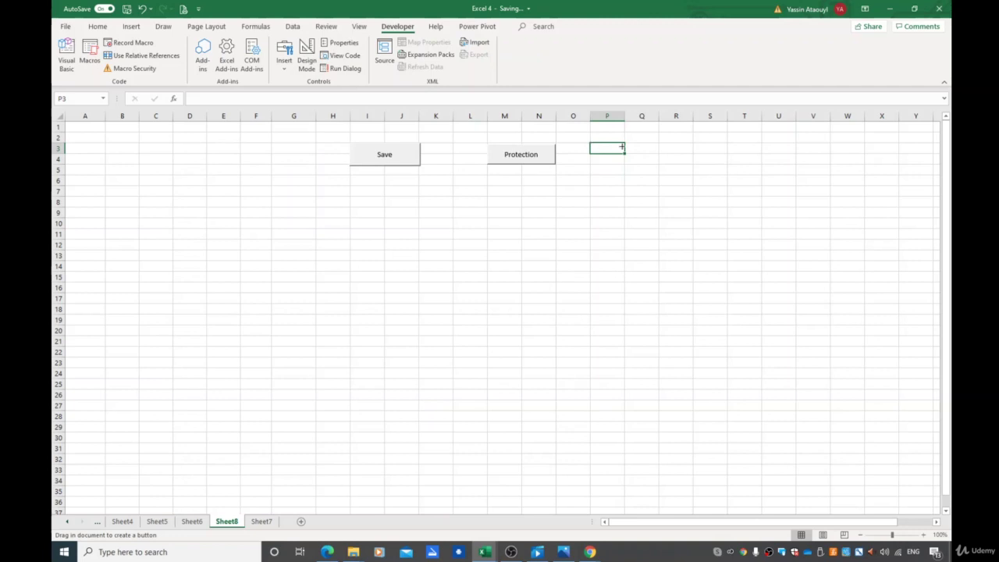
{"action": "left_click_drag", "start_coordinate": [625, 144], "coordinate": [696, 164]}
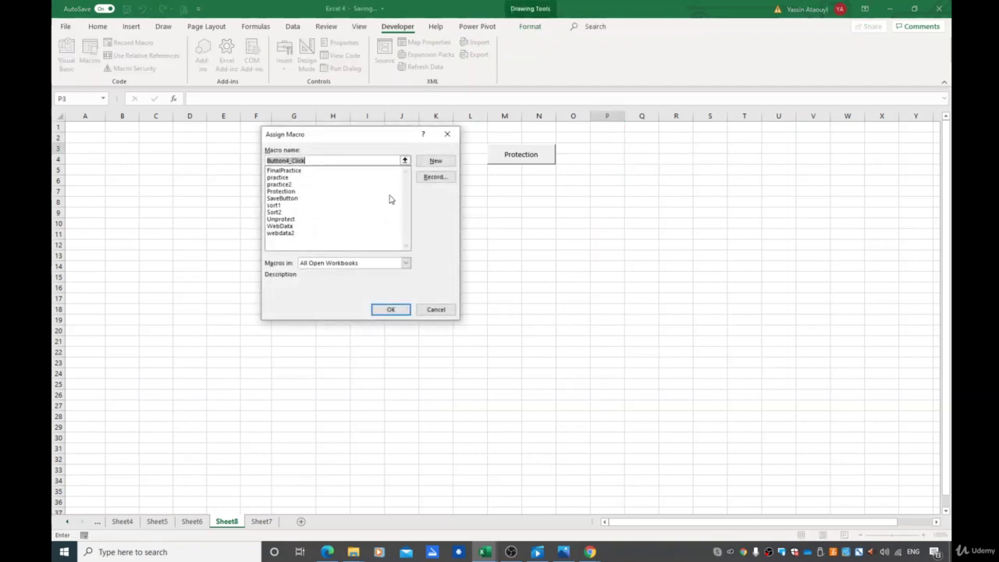
{"action": "left_click", "coordinate": [282, 219]}
{"action": "left_click", "coordinate": [389, 309]}
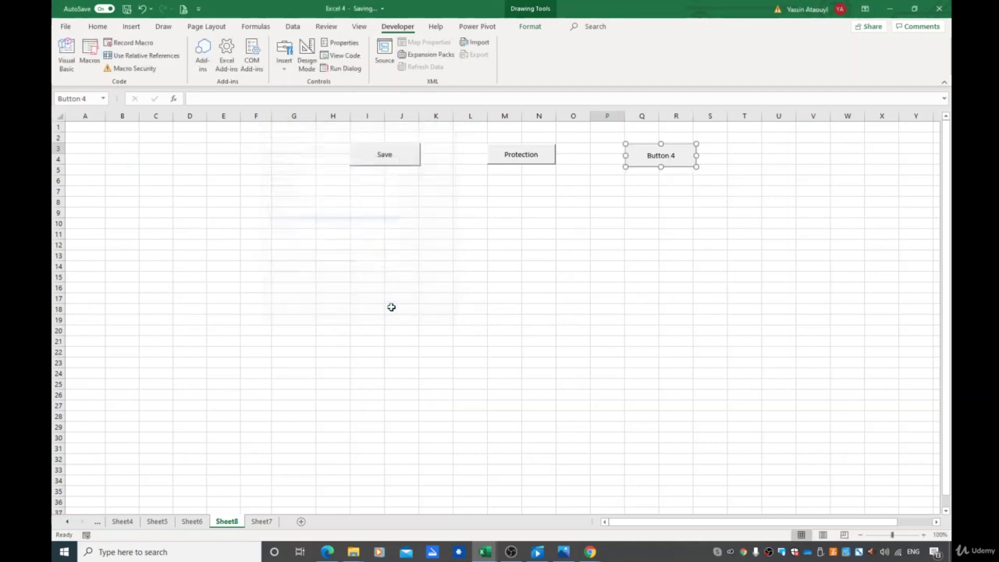
Change the new button's label to Unprotect and deselect the button
{"action": "left_click", "coordinate": [651, 155]}
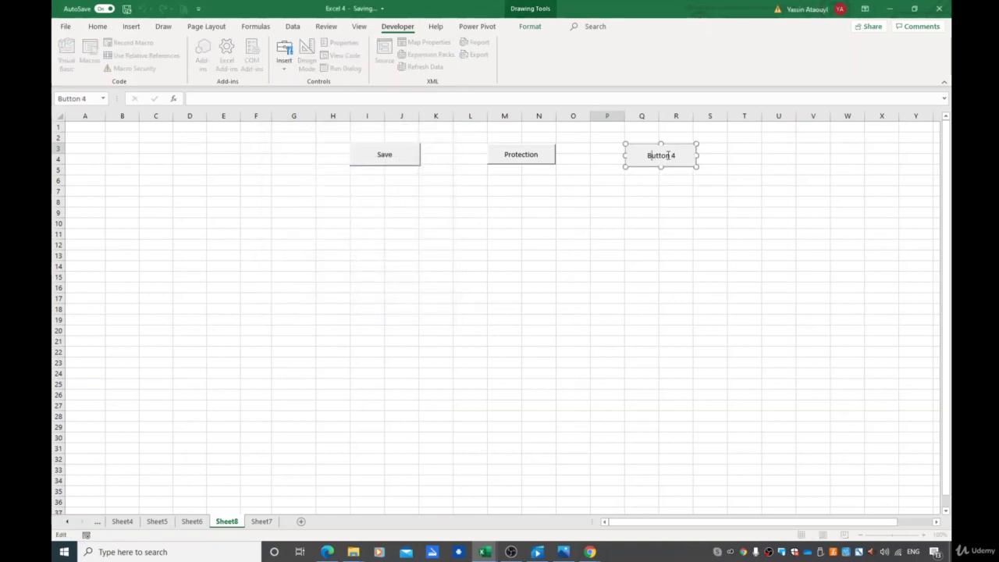
{"action": "left_click_drag", "start_coordinate": [673, 156], "coordinate": [642, 155]}
{"action": "key", "text": "BackSpace"}
{"action": "type", "text": "Unprotect"}
{"action": "left_click", "coordinate": [665, 204]}
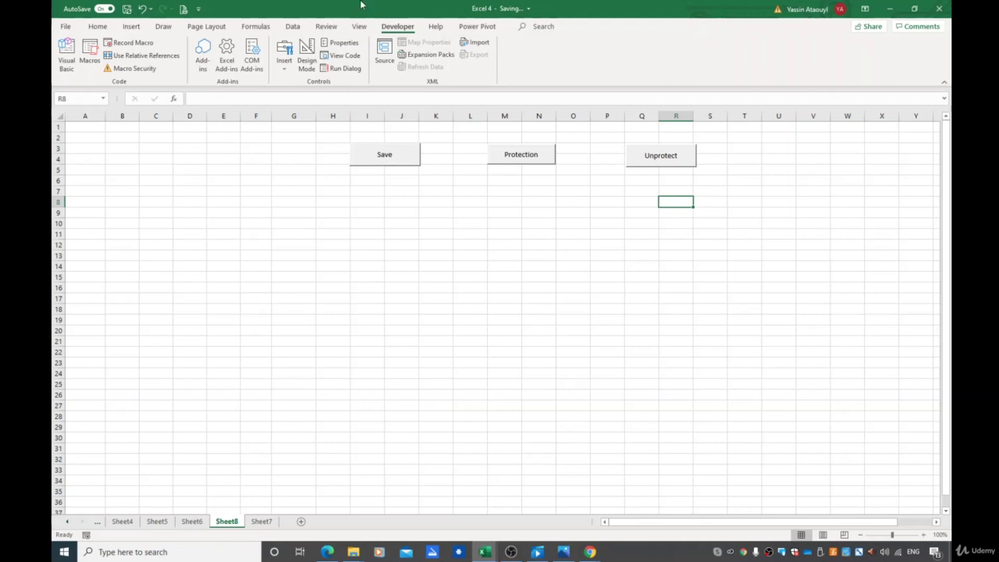
Protect the sheet with the Protection button and test it by trying to edit cell N11
{"action": "left_click", "coordinate": [327, 26]}
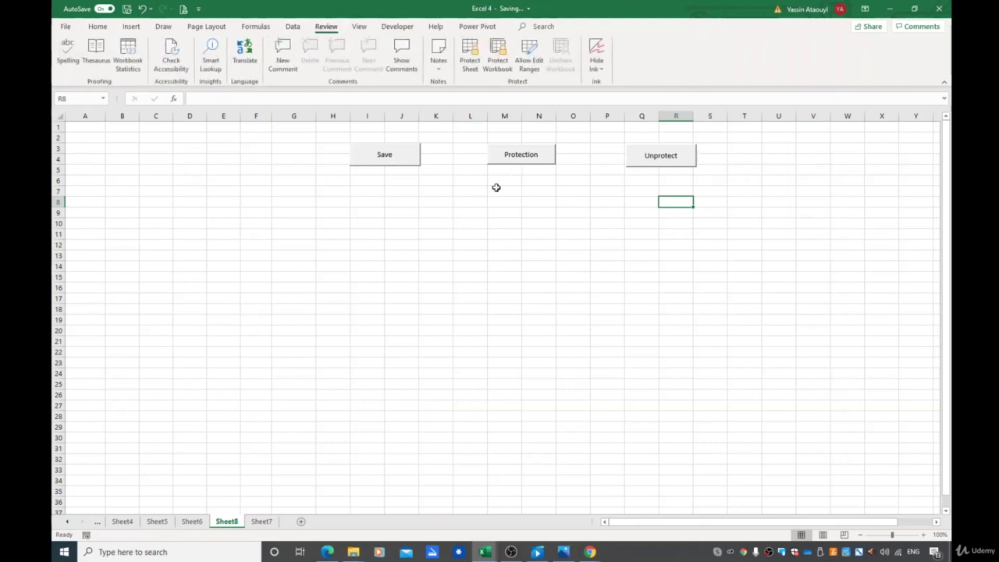
{"action": "left_click", "coordinate": [524, 160]}
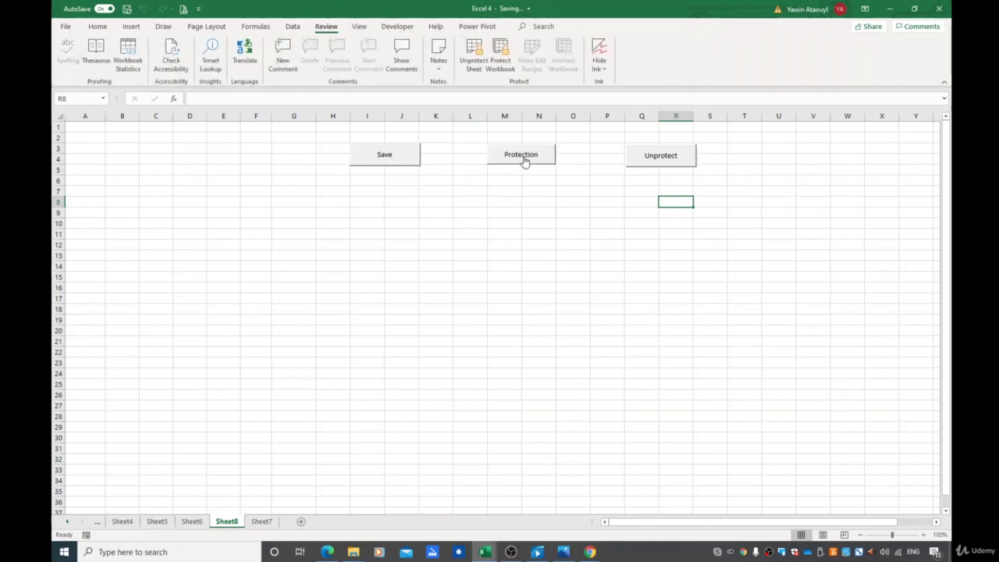
{"action": "left_click", "coordinate": [530, 227]}
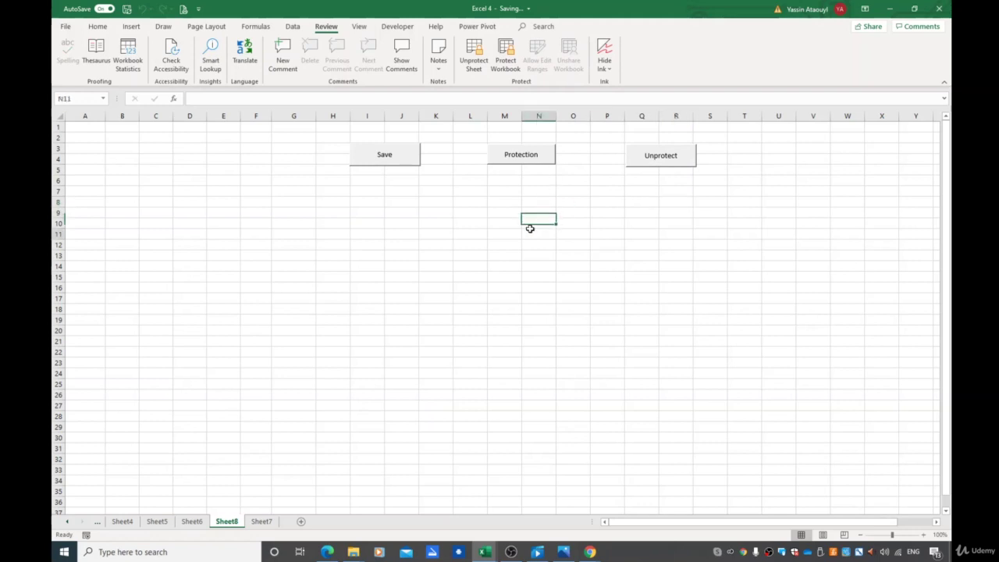
{"action": "double_click", "coordinate": [534, 231]}
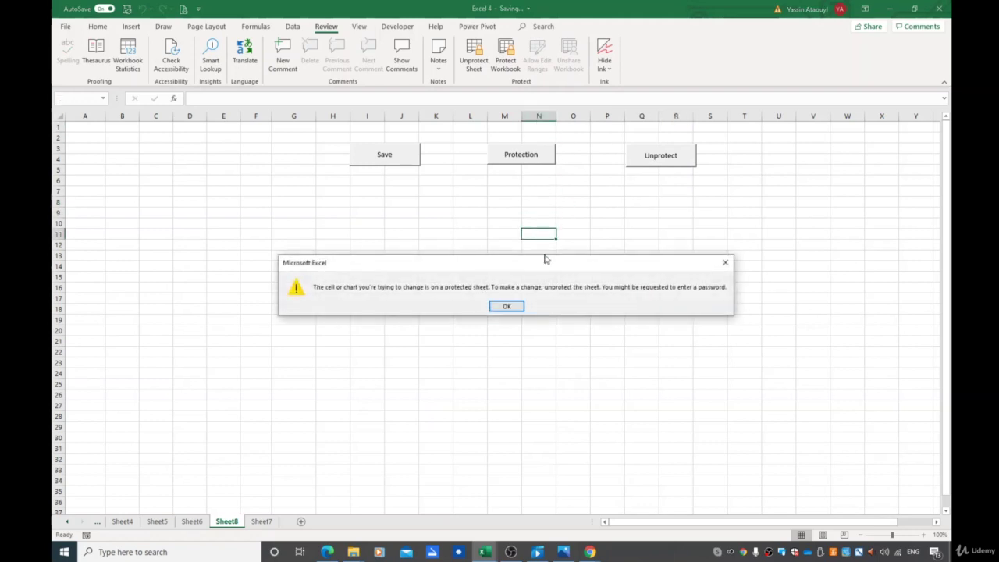
{"action": "left_click", "coordinate": [501, 305]}
Unprotect the sheet with the Unprotect button, testing it on cell P11, and save the workbook with the Save button
{"action": "left_click", "coordinate": [673, 160]}
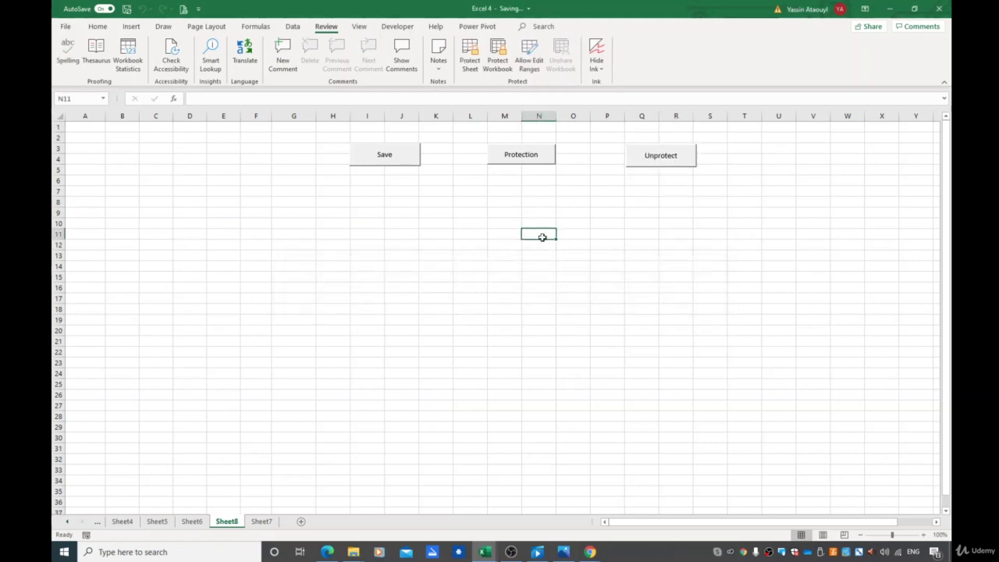
{"action": "left_click", "coordinate": [597, 234]}
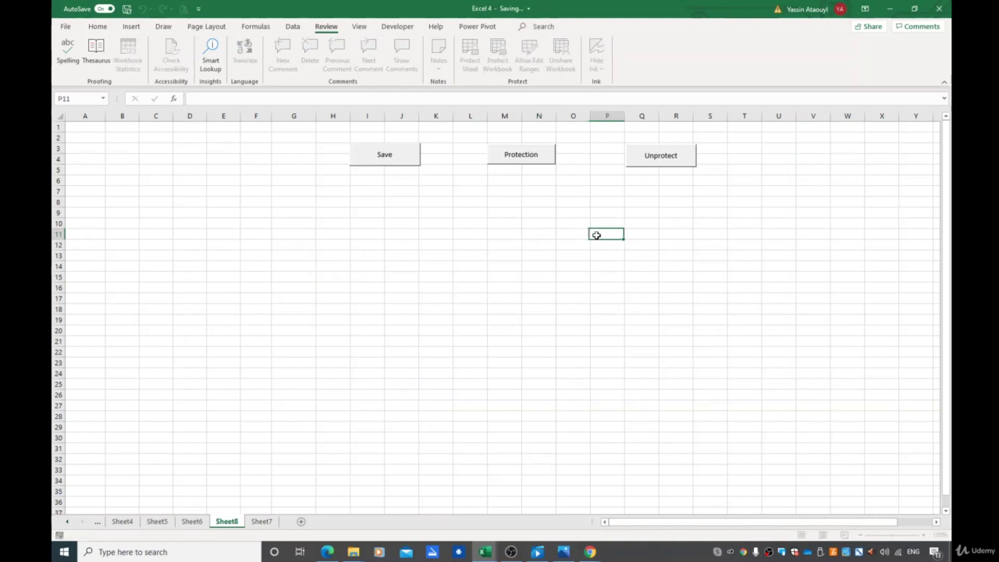
{"action": "left_click", "coordinate": [373, 152]}
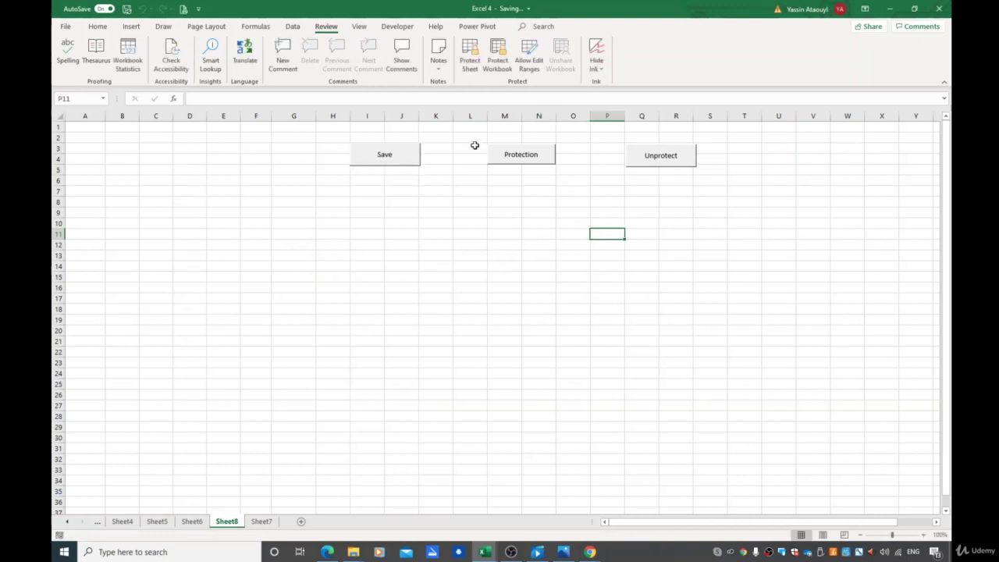